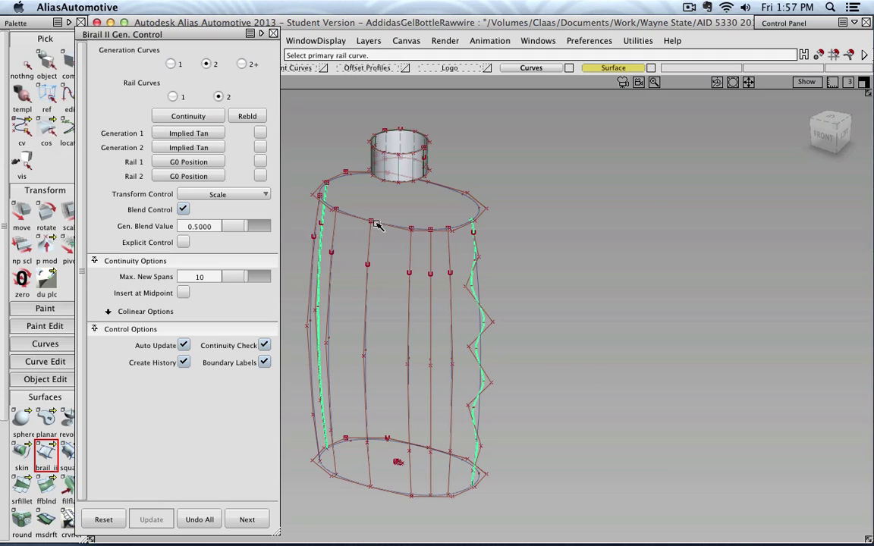
Build the bottle body as a two-generation Birail surface, using the upper and lower oval outlines as rails.
left_click(338, 203)
left_click(387, 494)
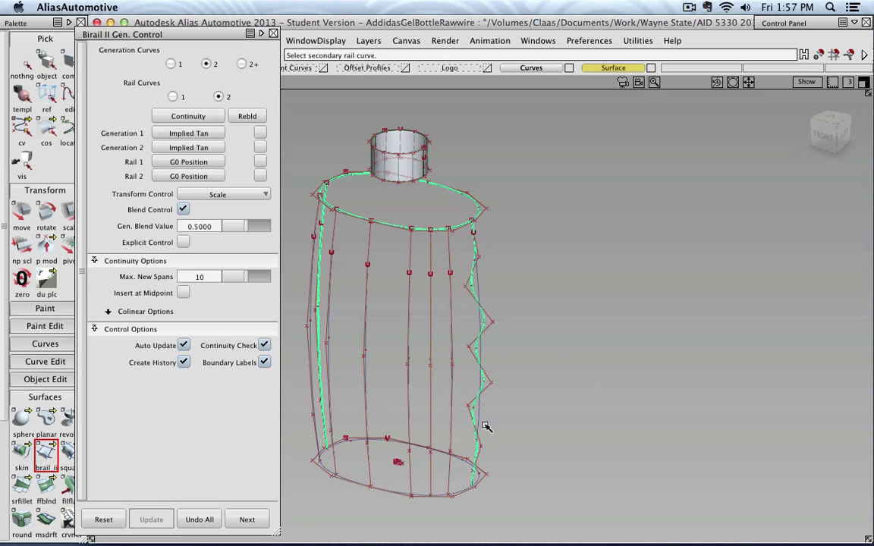
left_click(274, 34)
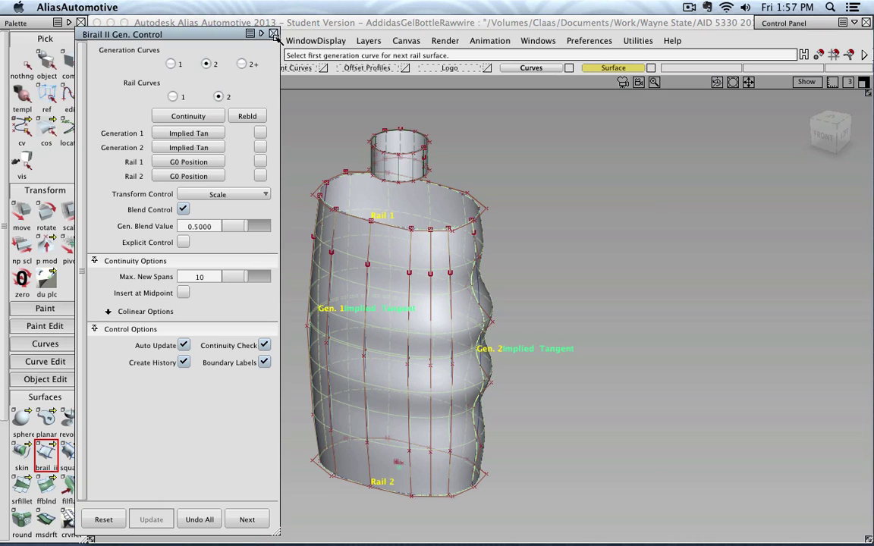
left_click(274, 34)
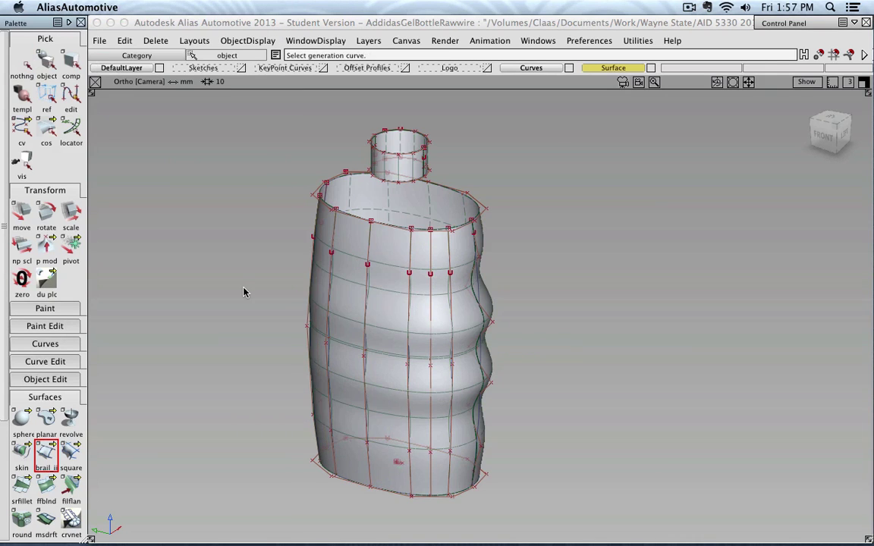
Examine the shaded bottle body without curves from the front, the grip side and oblique angles to judge its shape.
left_click_drag(244, 289, 270, 280, "ctrl+shift")
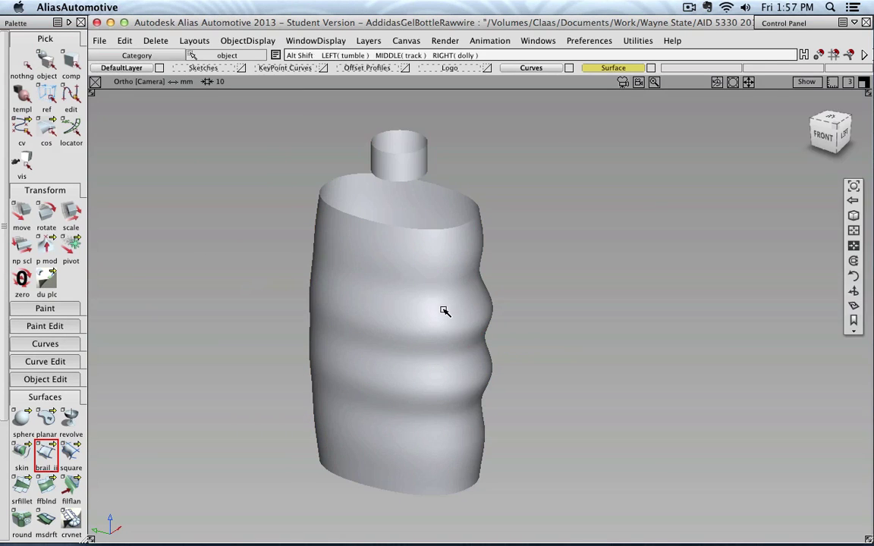
left_click_drag(449, 312, 576, 252, "alt+shift")
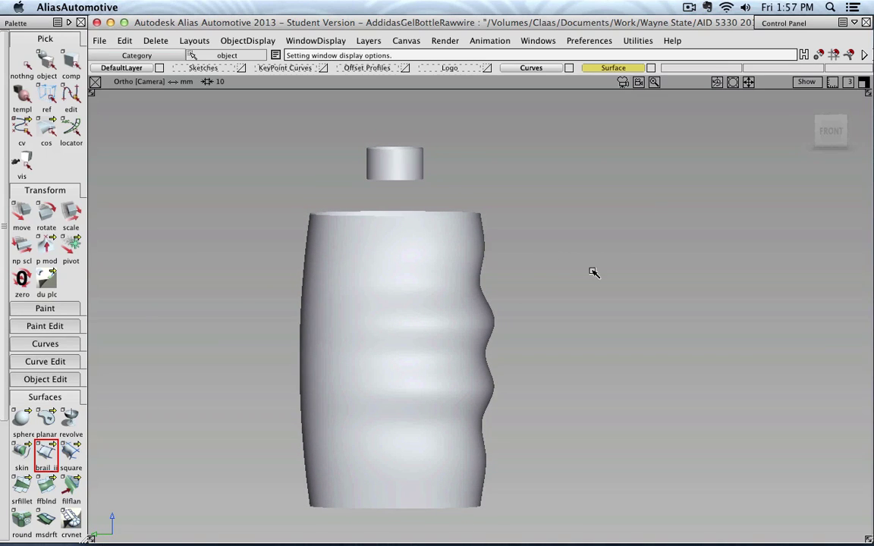
key("alt+shift")
left_click_drag(743, 291, 359, 291, "alt+shift")
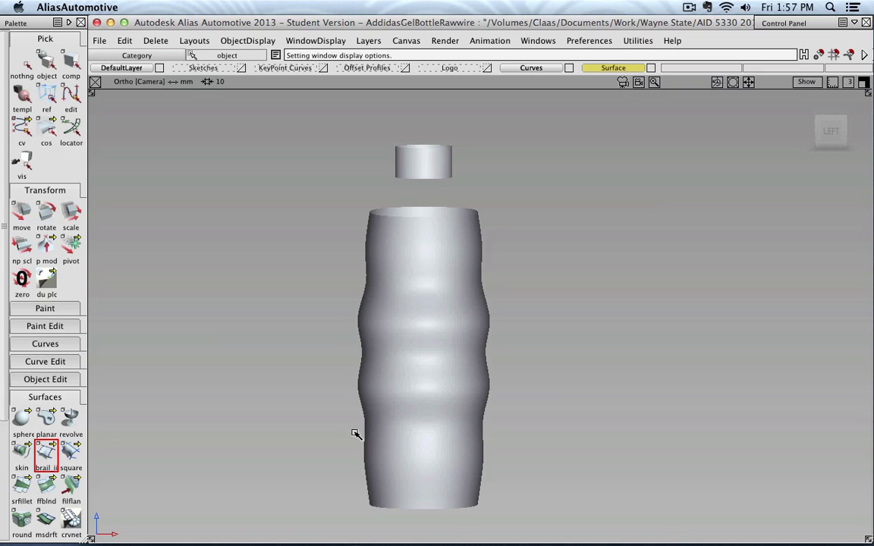
left_click_drag(400, 332, 552, 326, "alt+shift")
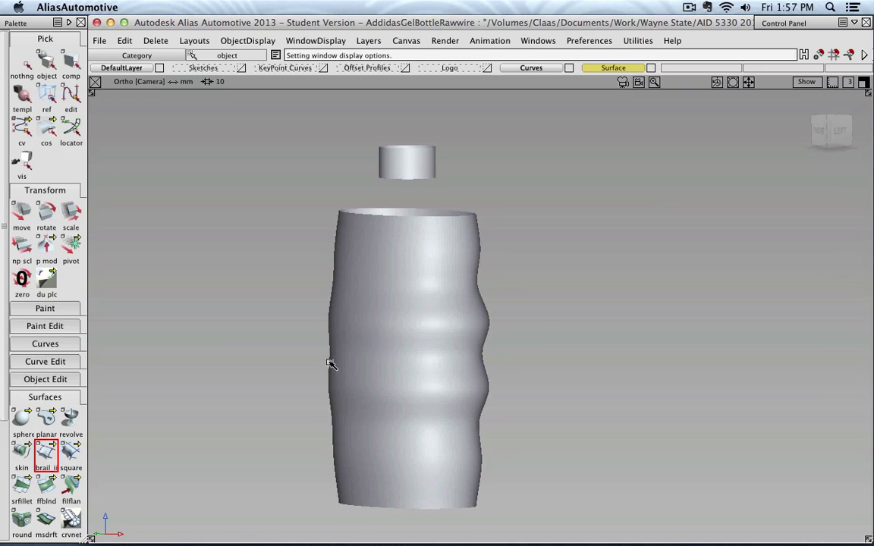
left_click_drag(288, 348, 503, 322, "alt+shift")
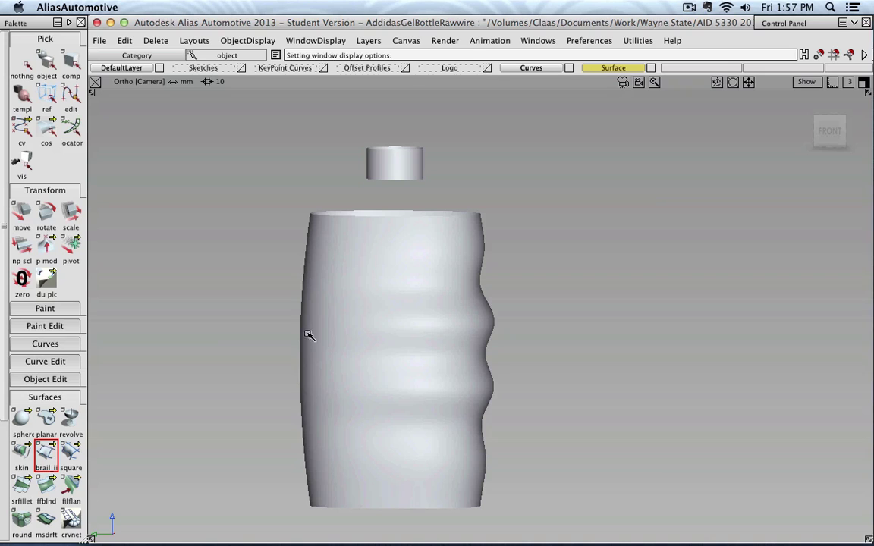
left_click_drag(306, 336, 327, 232, "alt+shift")
left_click(216, 191, "ctrl+shift")
left_click_drag(215, 190, 249, 173, "ctrl+shift")
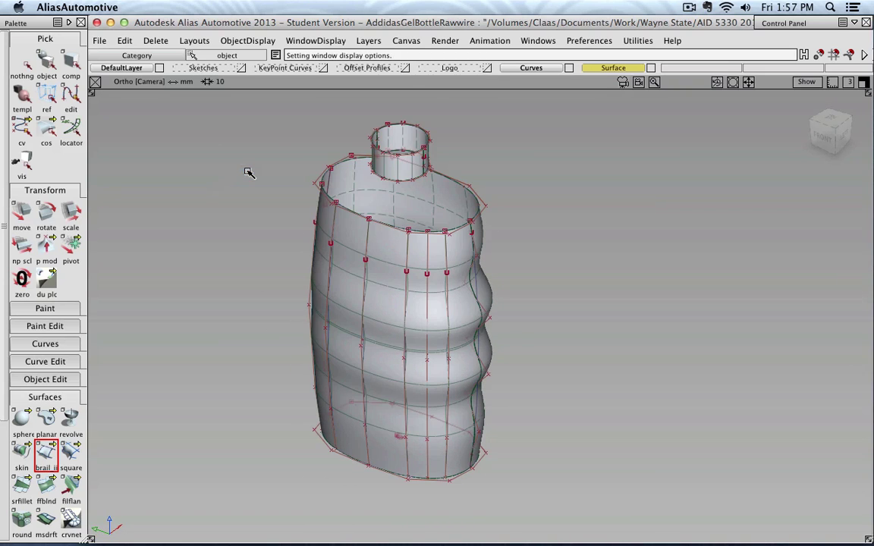
Delete the two-generation body surface from the bottle.
left_click(46, 65)
left_click(387, 324)
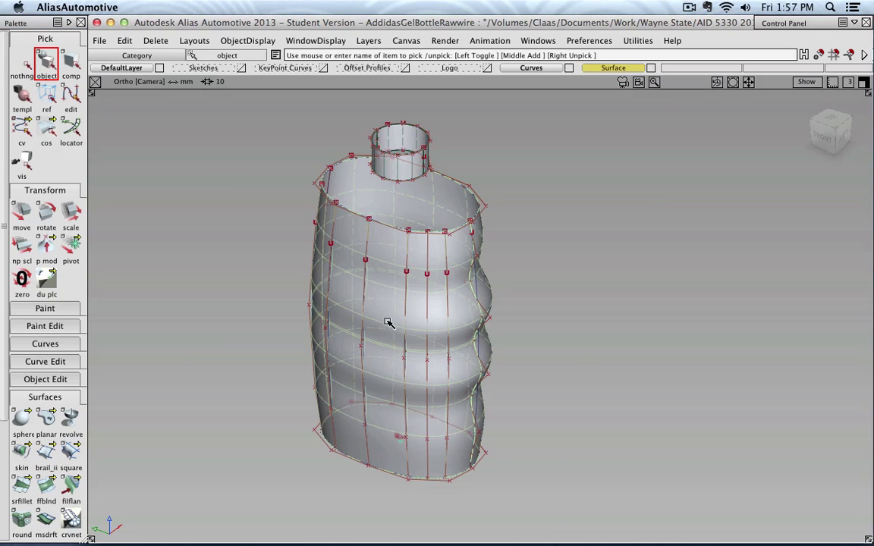
key("Delete")
left_click(365, 314)
left_click(323, 265)
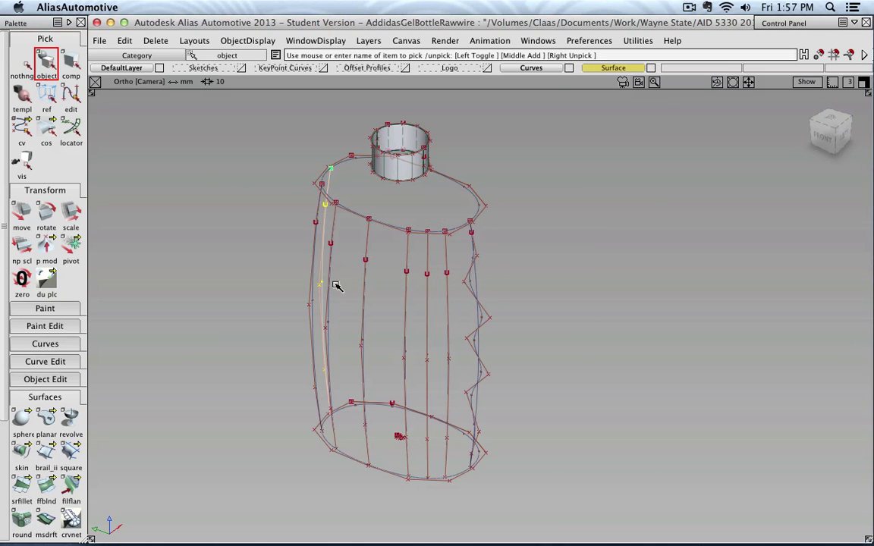
left_click(470, 282)
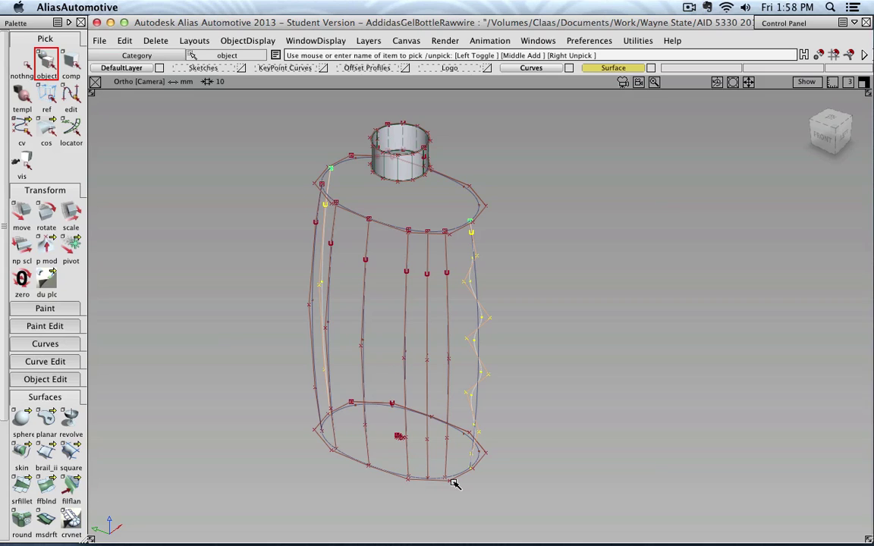
left_click(23, 64)
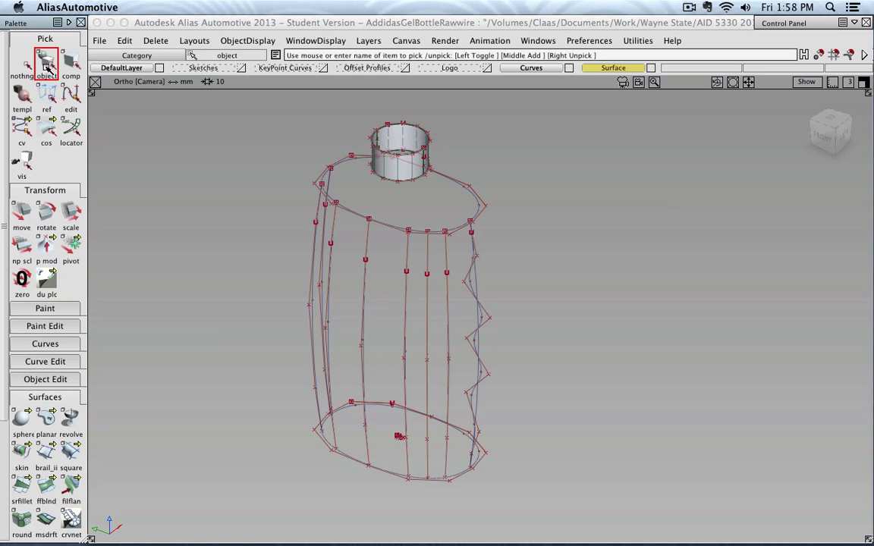
Set Birail to 2+ generation curves and pick the smooth edge profile, the middle front profile and the wavy grip profile as generations.
left_click_drag(382, 326, 453, 313, "alt+shift")
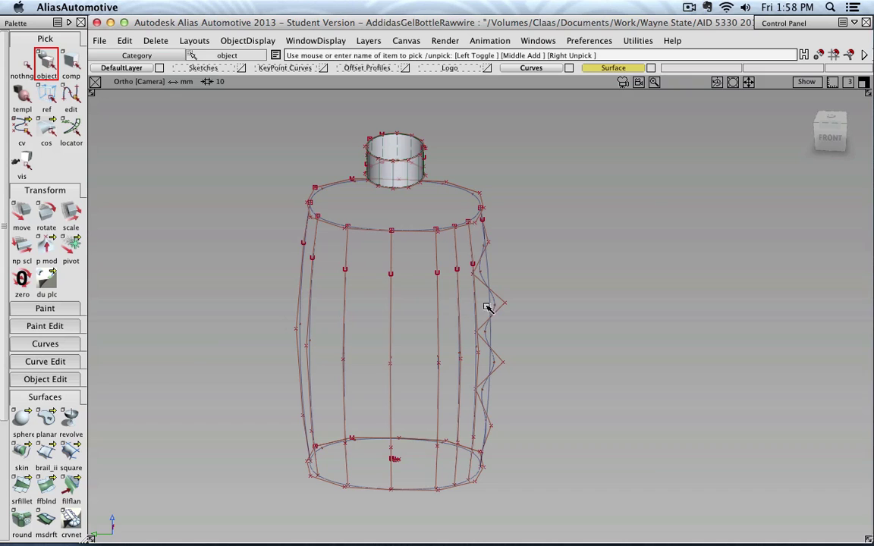
left_click_drag(469, 298, 432, 312, "alt+shift")
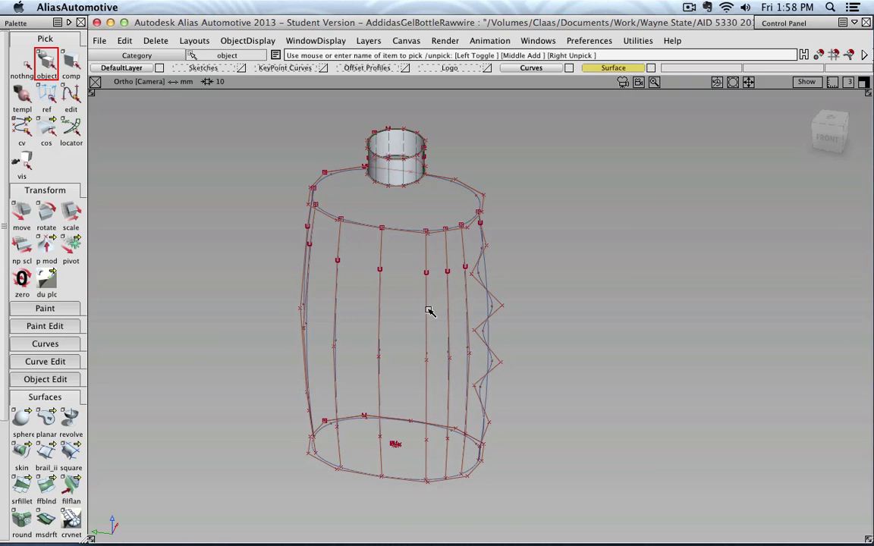
left_click(50, 452)
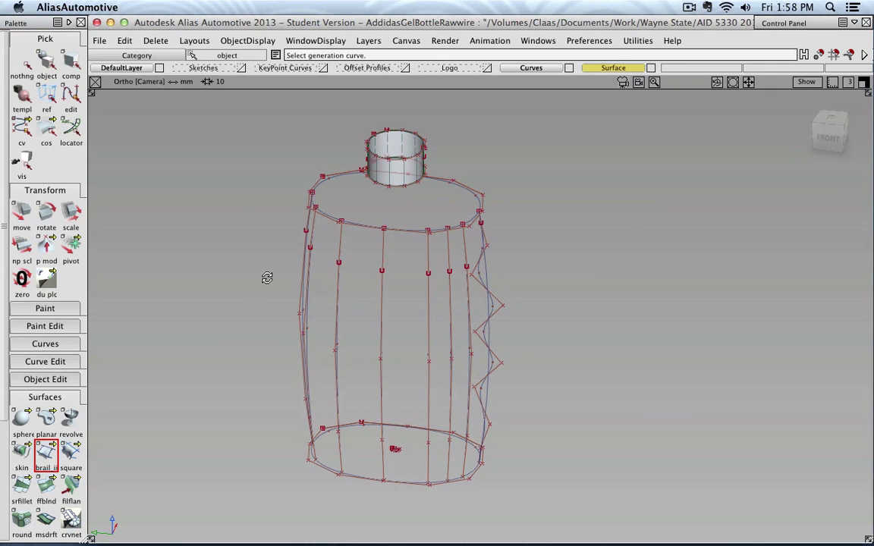
left_click(241, 65)
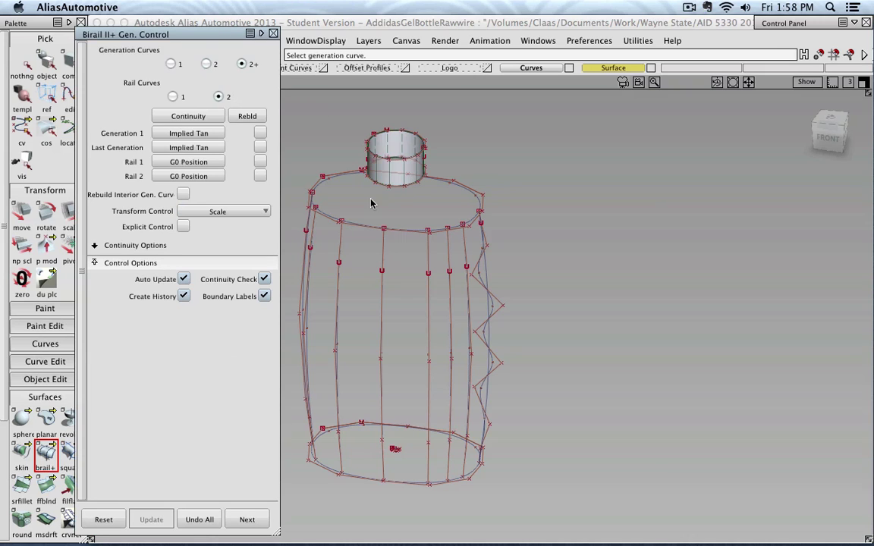
left_click(305, 263)
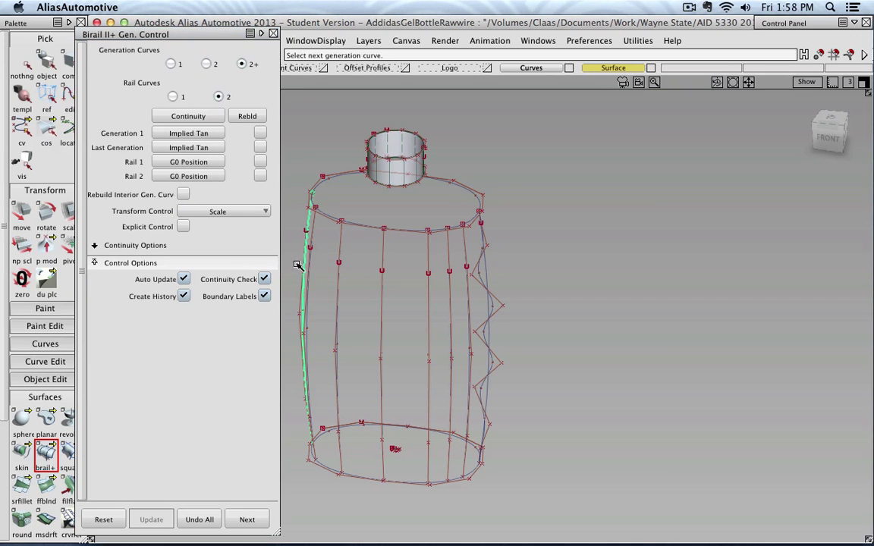
left_click(382, 300)
left_click_drag(574, 276, 484, 284, "alt+shift")
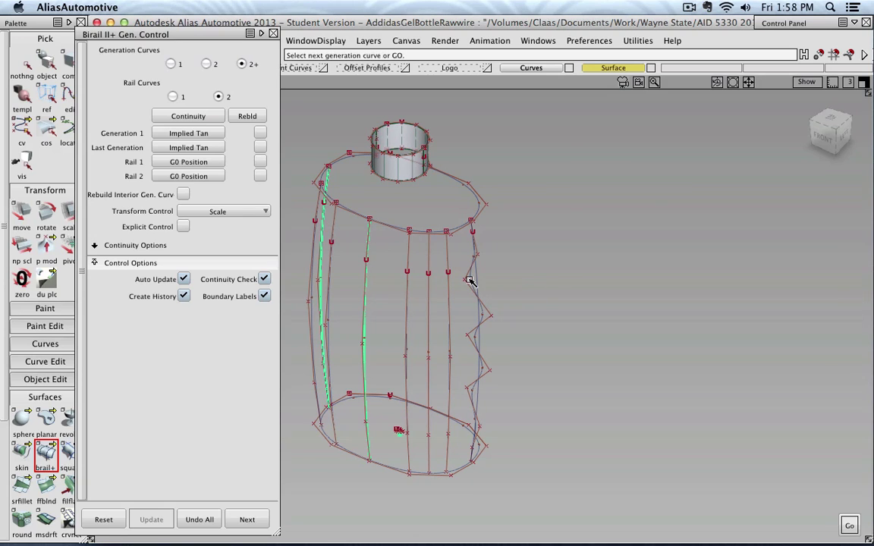
left_click(470, 276)
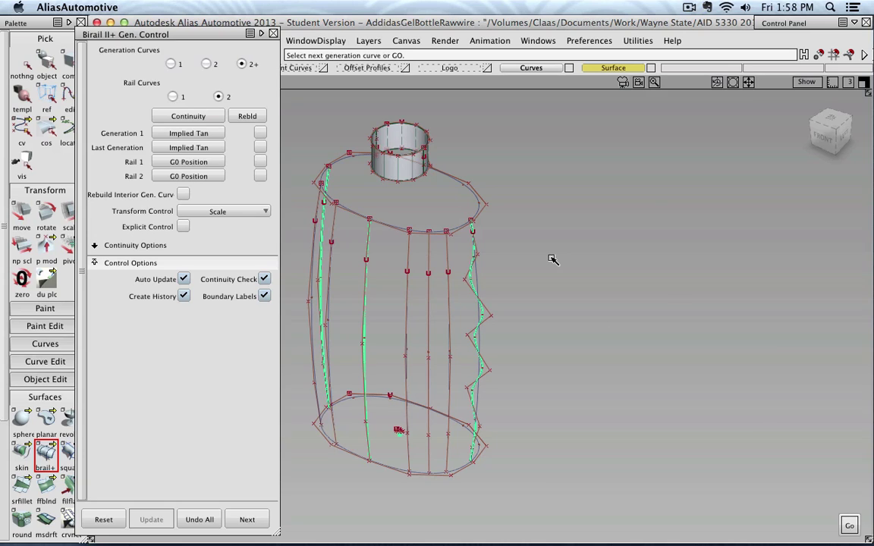
key("Return")
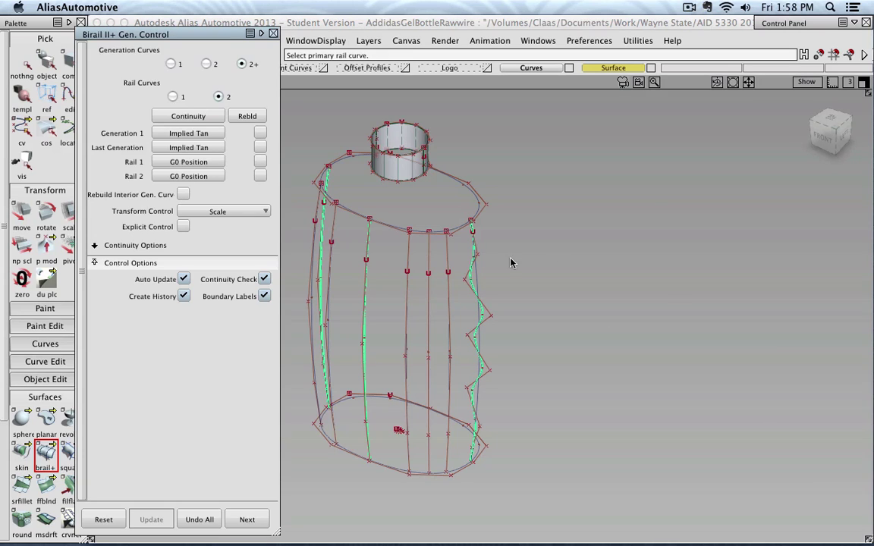
Build the bottle body surface using the upper outline as primary rail and the lower outline as secondary rail.
left_click(386, 230)
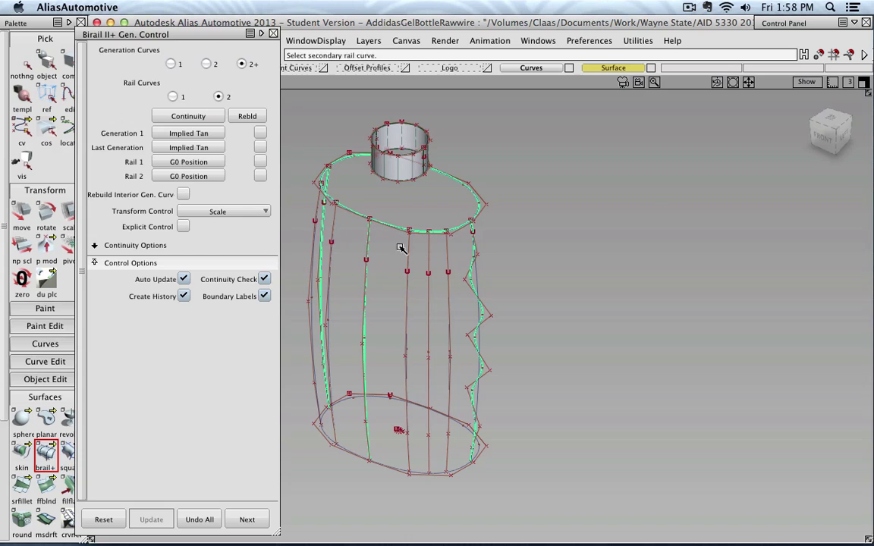
left_click(386, 466)
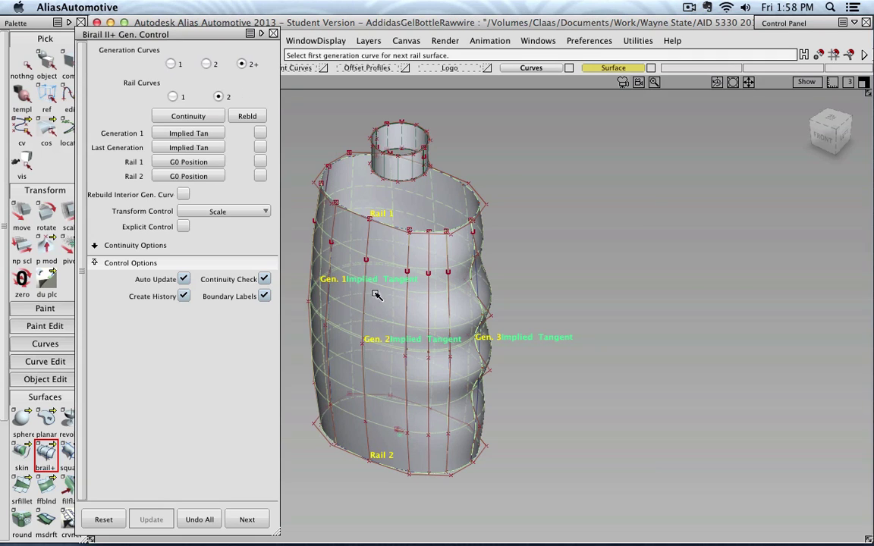
left_click(273, 33)
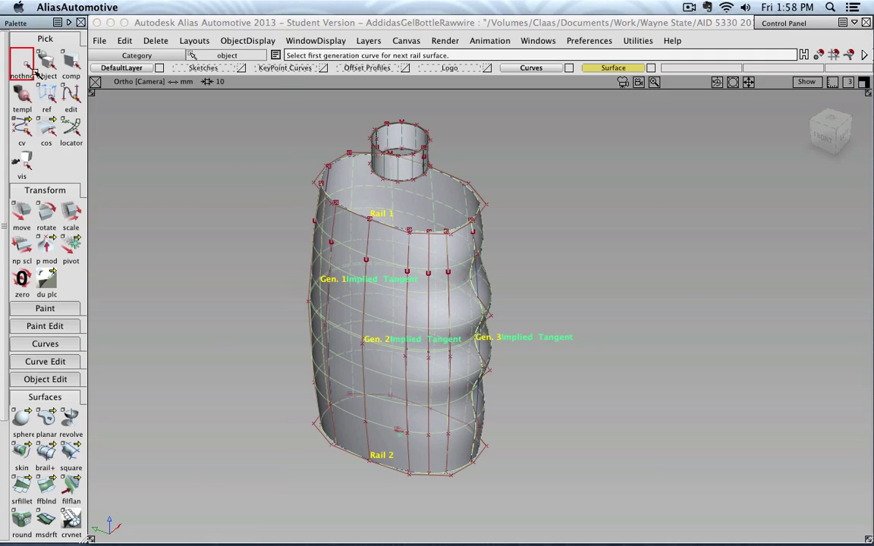
Examine the three-generation bottle body without curves from the front, both sides and oblique angles.
mouse_move(216, 270)
left_mouse_down("ctrl+shift")
mouse_move(278, 269)
mouse_move(257, 255)
left_mouse_up("ctrl+shift")
mouse_move(322, 381)
left_mouse_down("alt+shift")
mouse_move(463, 310)
mouse_move(454, 302)
mouse_move(217, 302)
mouse_move(256, 303)
mouse_move(224, 303)
left_mouse_up("alt+shift")
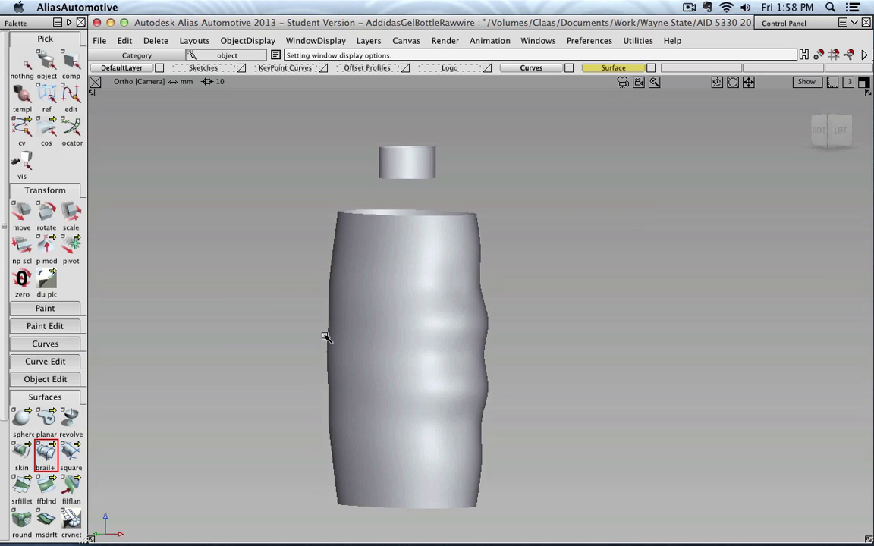
left_click_drag(269, 332, 666, 338, "alt+shift")
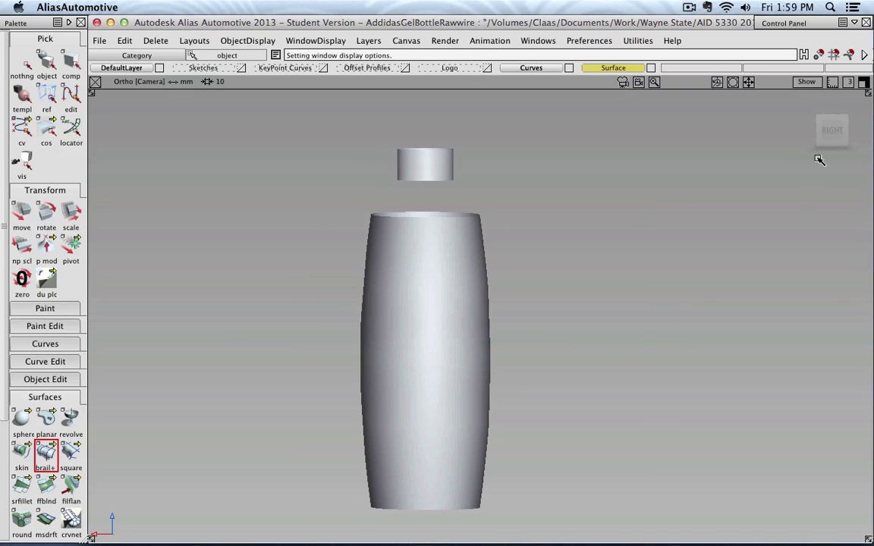
left_click_drag(819, 159, 755, 236, "alt+shift")
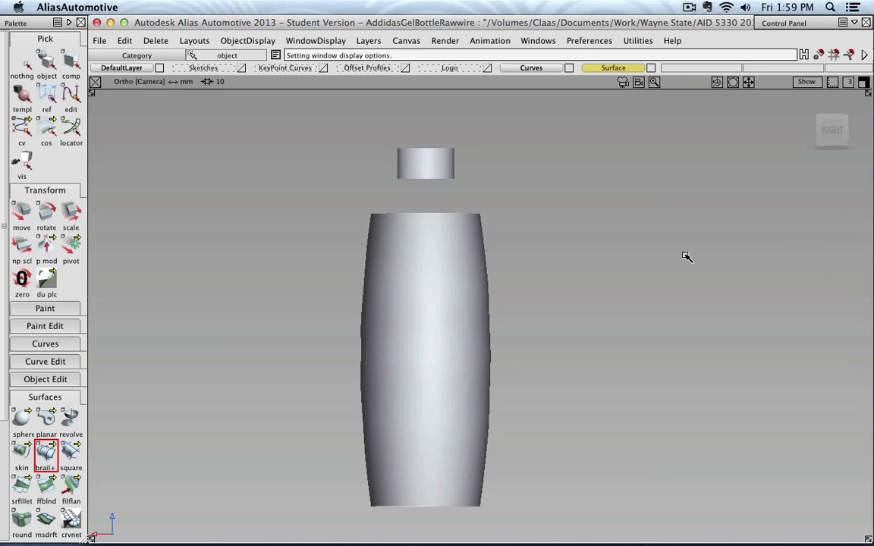
left_click_drag(687, 257, 268, 247, "alt+shift")
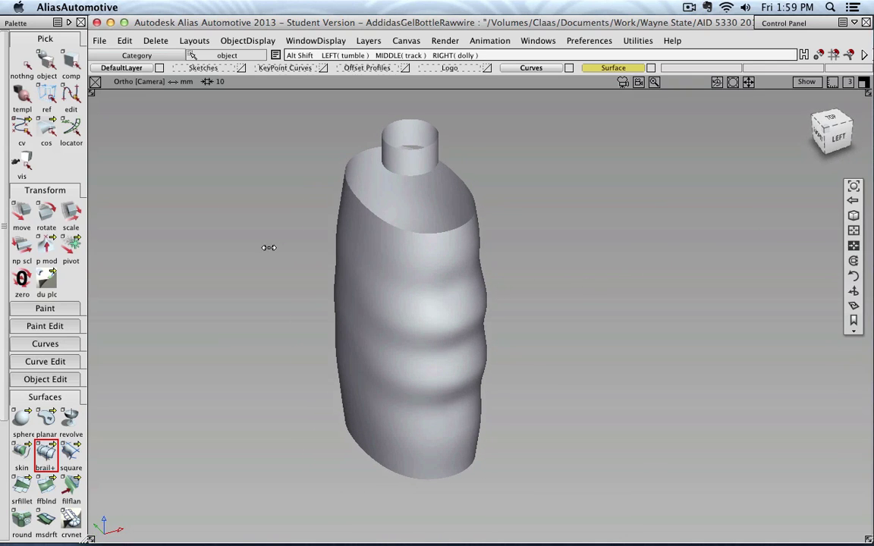
left_click_drag(567, 214, 595, 267, "alt+shift")
mouse_move(391, 291)
left_mouse_down("alt+shift")
mouse_move(390, 318)
mouse_move(462, 342)
mouse_move(394, 308)
left_mouse_up("alt+shift")
left_click(391, 309)
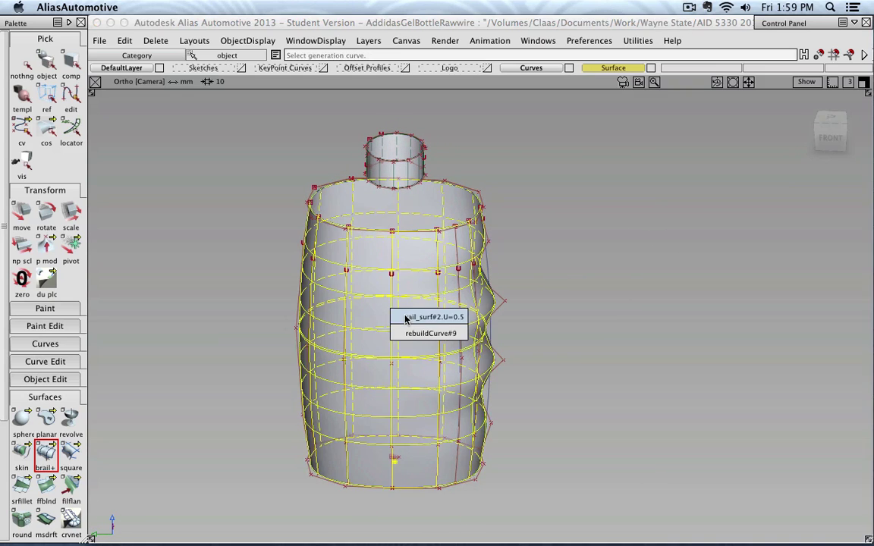
left_click(400, 334)
left_click_drag(316, 339, 375, 344, "alt+shift")
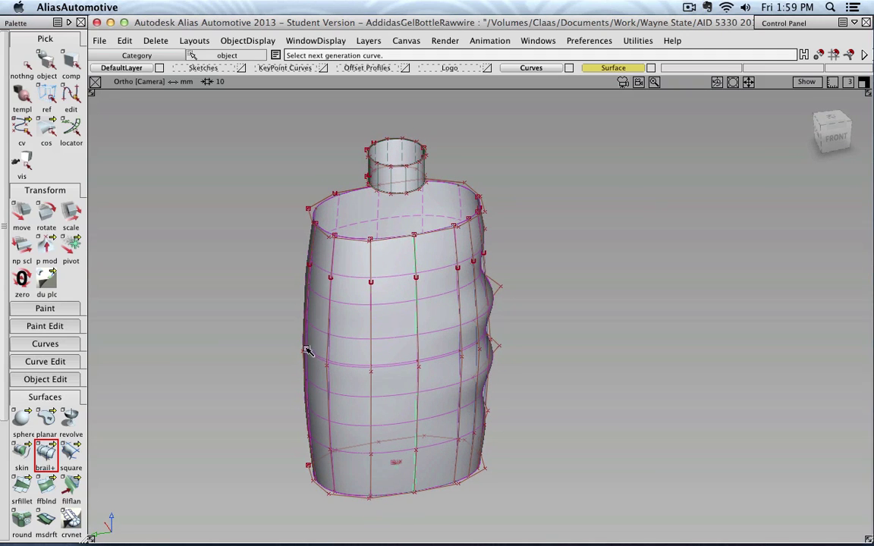
left_click(302, 325)
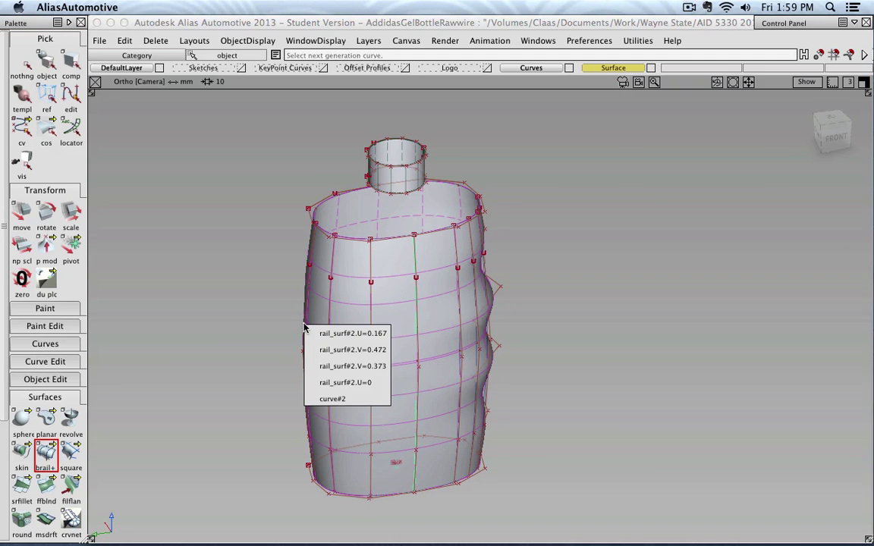
left_click(335, 399)
left_click_drag(547, 297, 383, 243, "alt+shift")
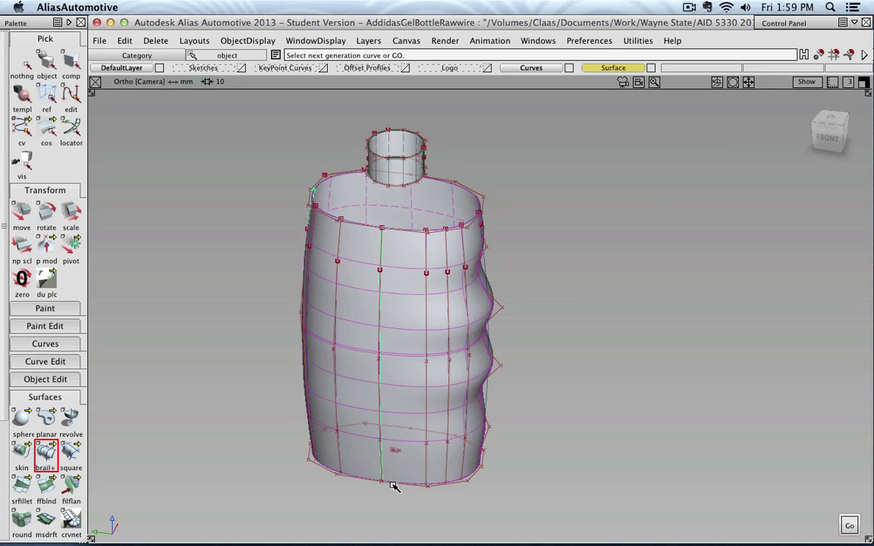
left_click_drag(307, 197, 317, 208, "alt+shift")
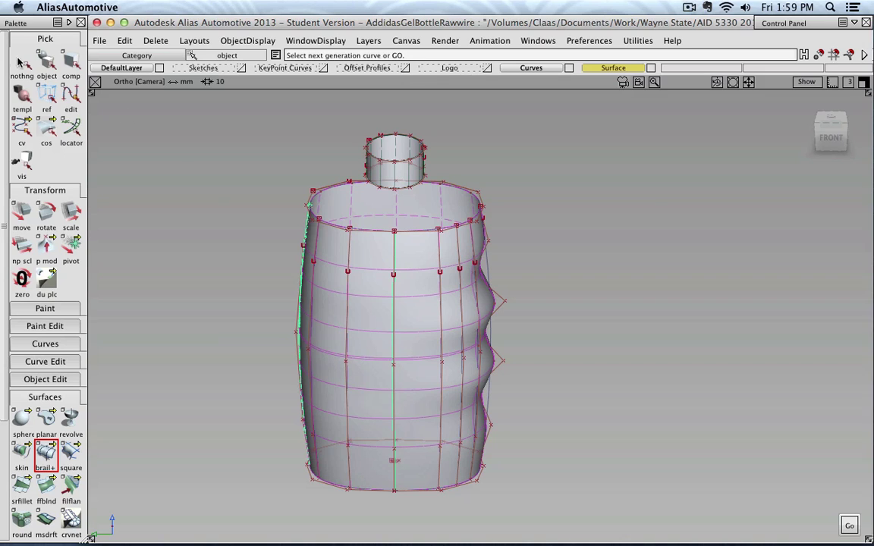
left_click(20, 62)
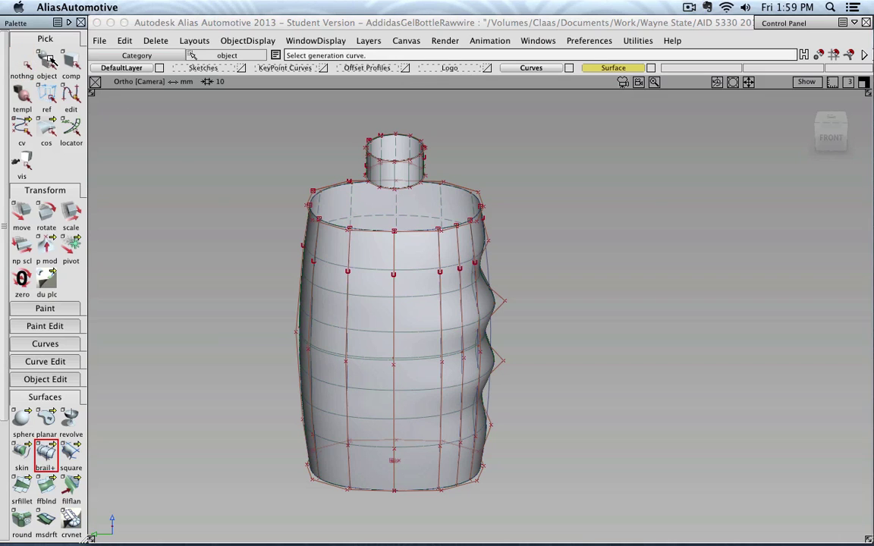
Delete the three-generation body surface, leaving the bottle's profile and outline curves.
left_click(347, 293)
key("Delete")
left_click(348, 307)
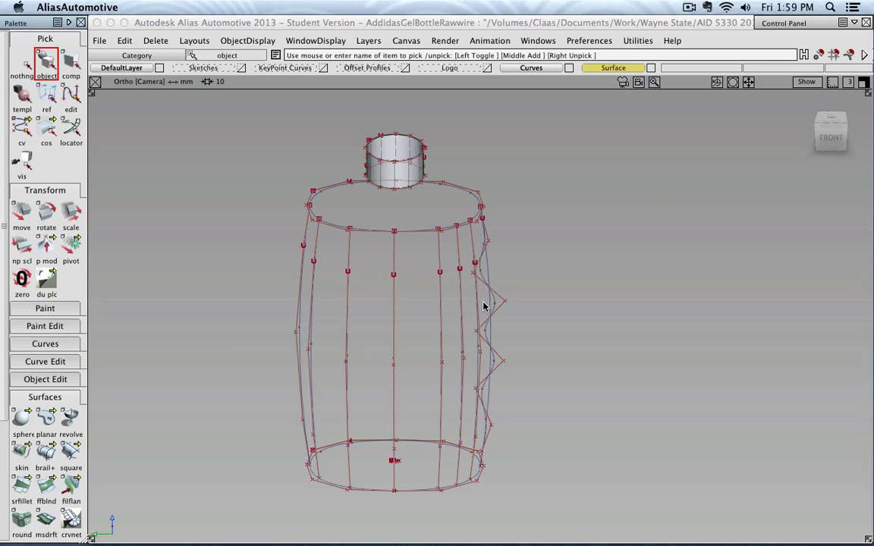
Pick seven Birail generation curves from the smooth edge profile to the wavy grip profile, leaving out the front profile nearest the grip.
left_click(47, 453)
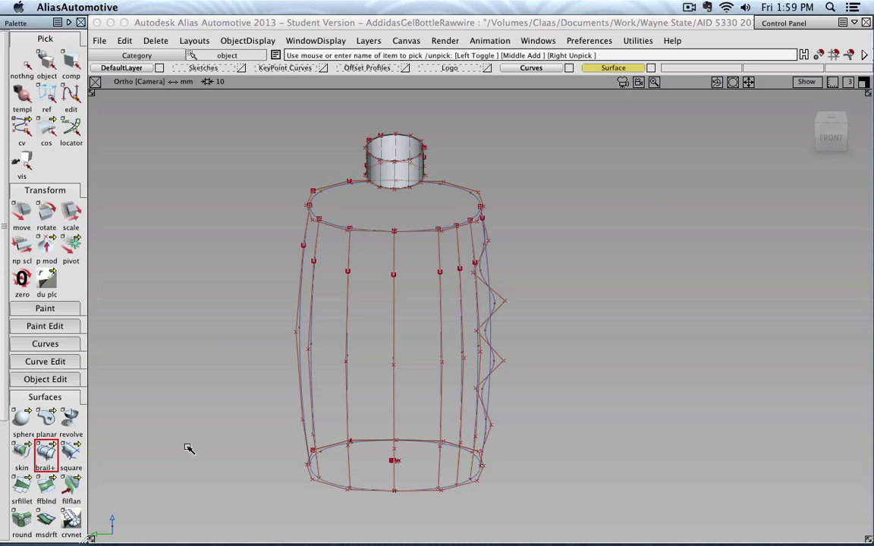
left_click(302, 307)
left_click(349, 312)
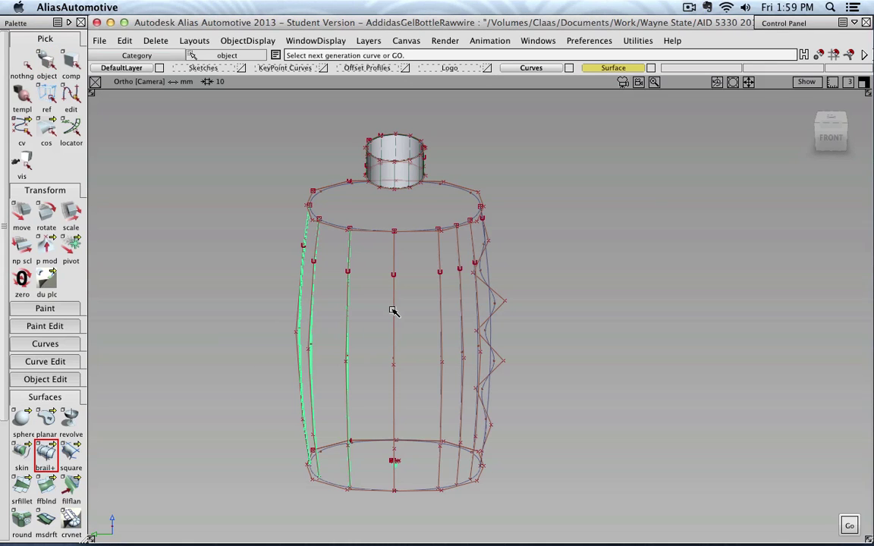
left_click(393, 311)
left_click(441, 298)
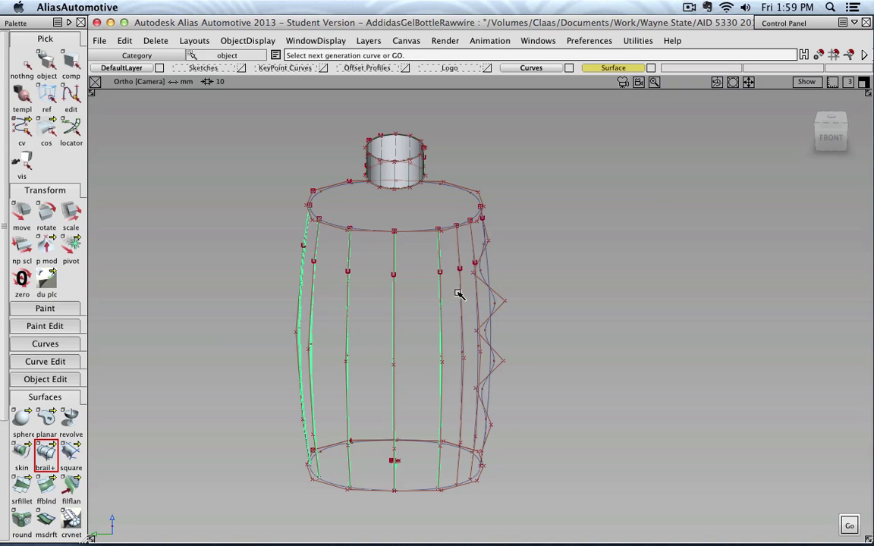
mouse_move(469, 293)
left_mouse_down("alt+shift")
mouse_move(523, 293)
mouse_move(485, 312)
mouse_move(479, 291)
left_mouse_up("alt+shift")
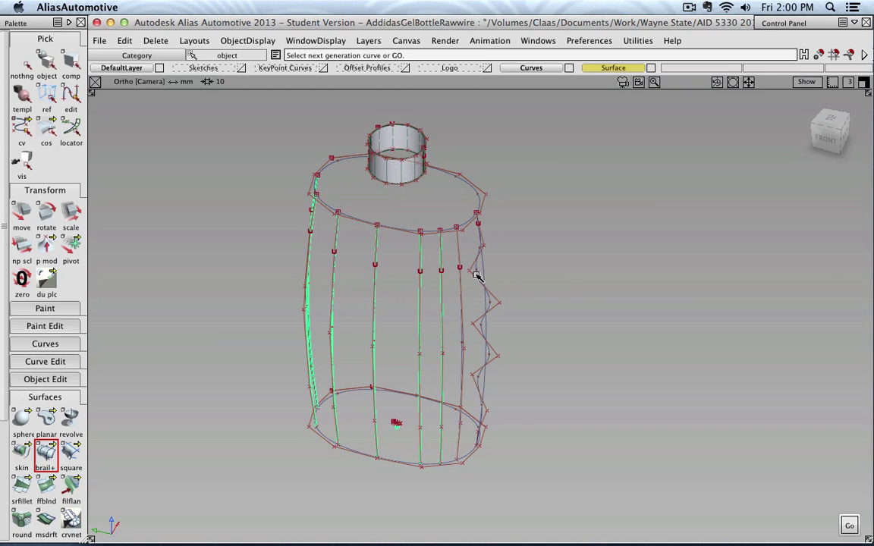
left_click(478, 274)
left_click(849, 523)
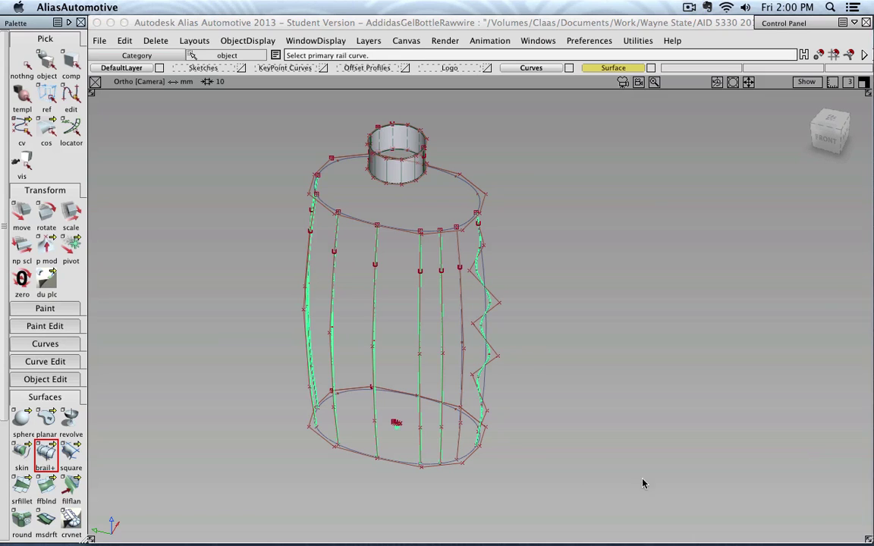
Build the seven-generation bottle body using the lower outline as primary rail and the upper outline as secondary rail.
left_click(397, 462)
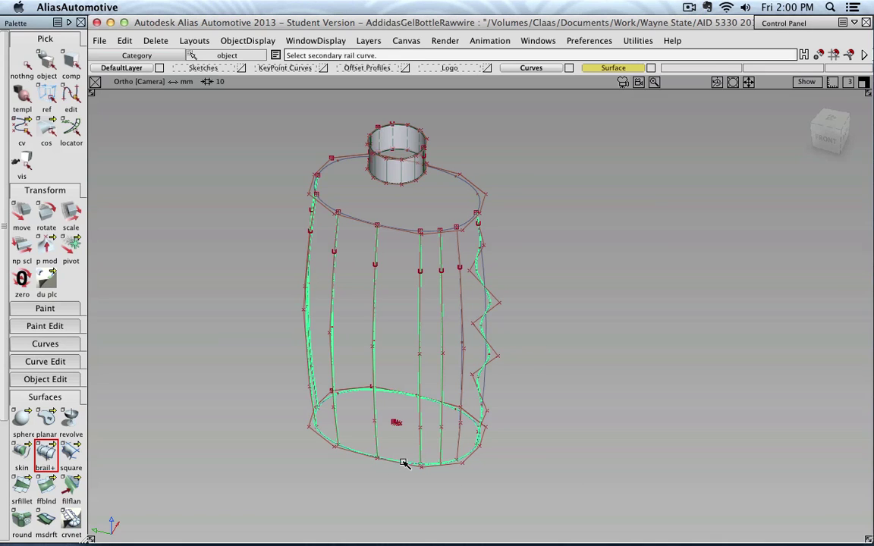
left_click(404, 230)
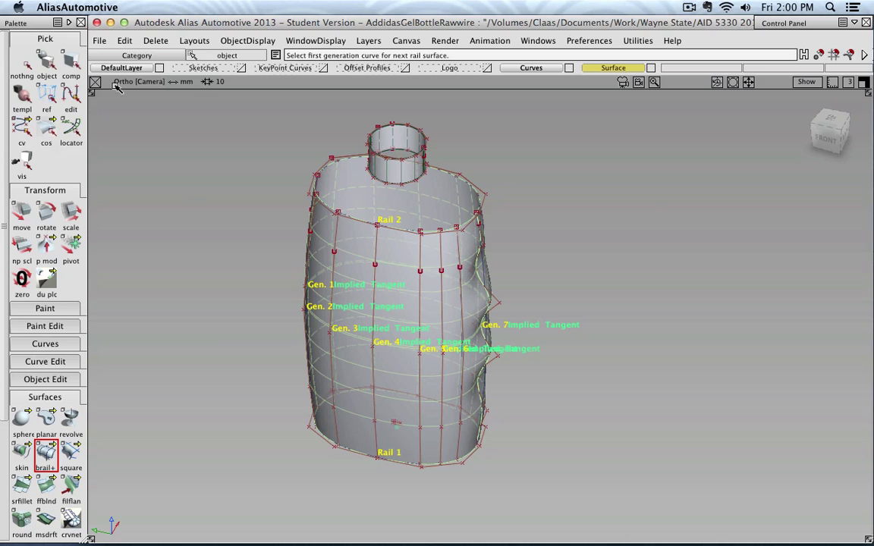
left_click(22, 70)
Delete the bottle body surface built from seven generation curves.
right_click_drag(226, 304, 289, 343, "ctrl+shift")
left_click_drag(306, 370, 503, 339, "alt+shift")
left_click_drag(396, 328, 427, 318, "ctrl+shift")
left_click(27, 64)
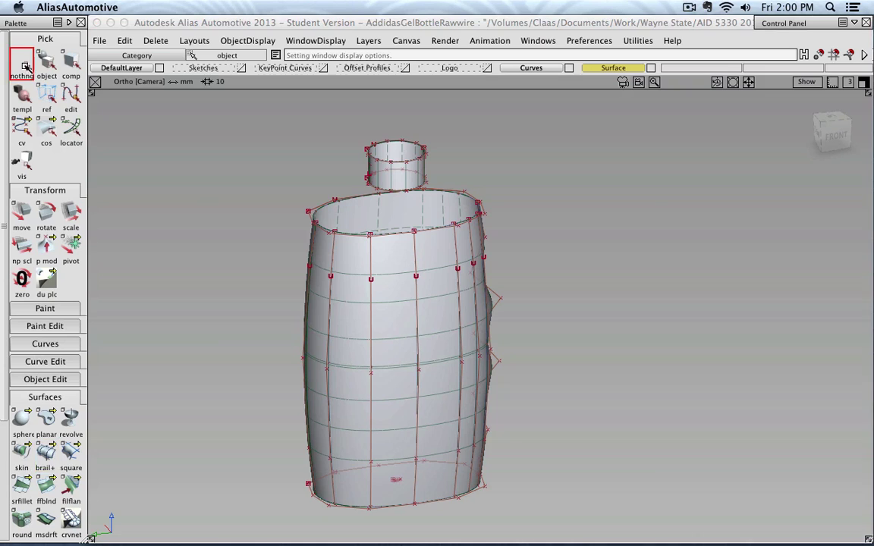
left_click(47, 64)
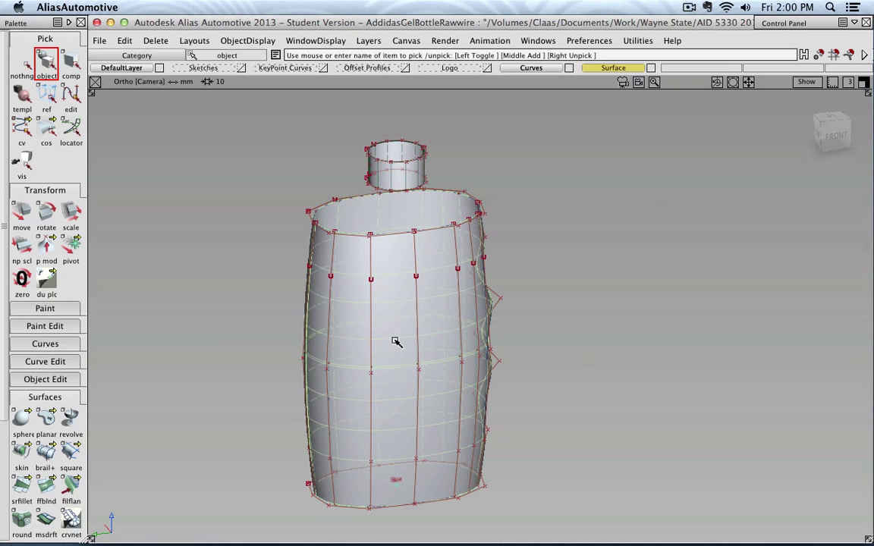
key("Delete")
left_click(370, 316)
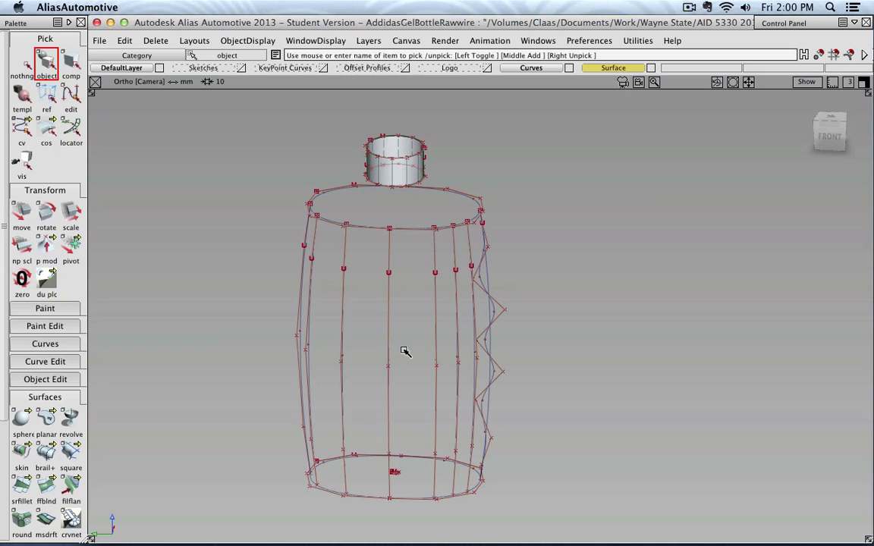
Hide the two front profiles on each side of the middle one and the smooth profile curve beside the wavy grip.
left_click(314, 279)
left_click(343, 286)
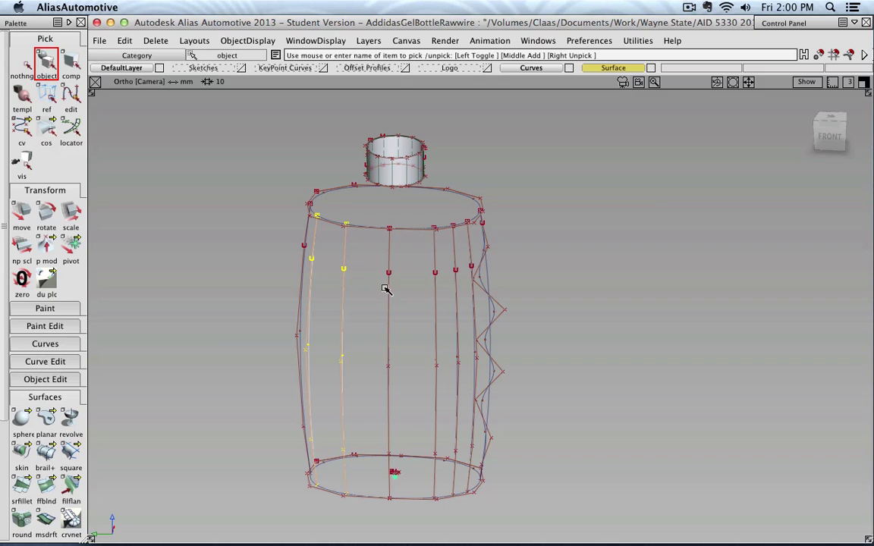
left_click(434, 289)
left_click(456, 292)
left_click(489, 280)
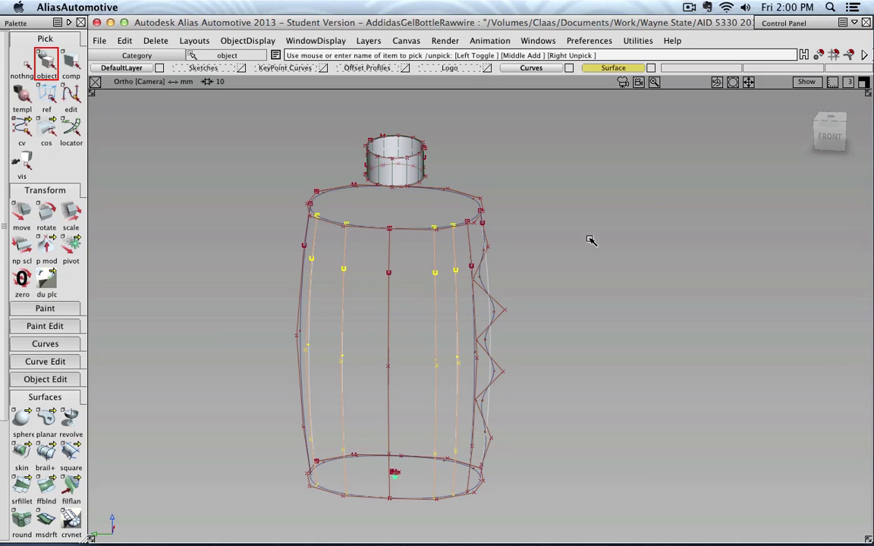
left_click(242, 41)
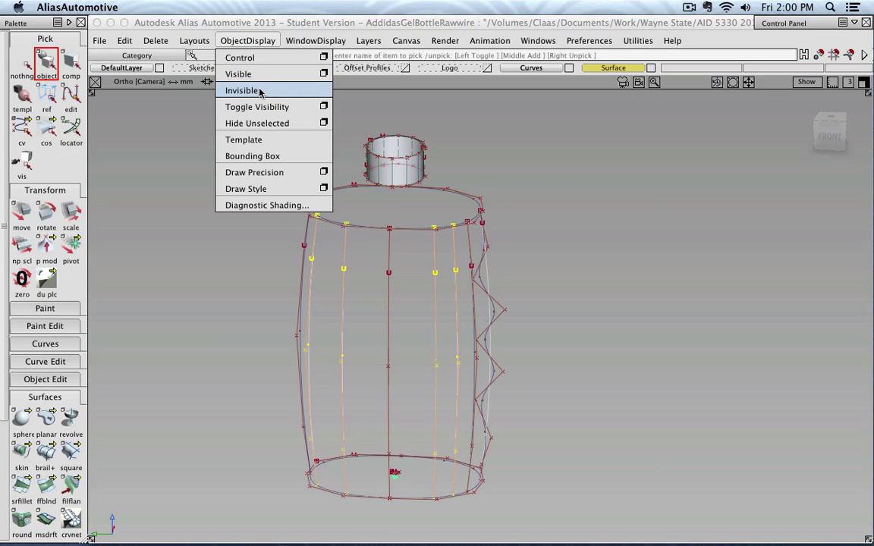
left_click(259, 91)
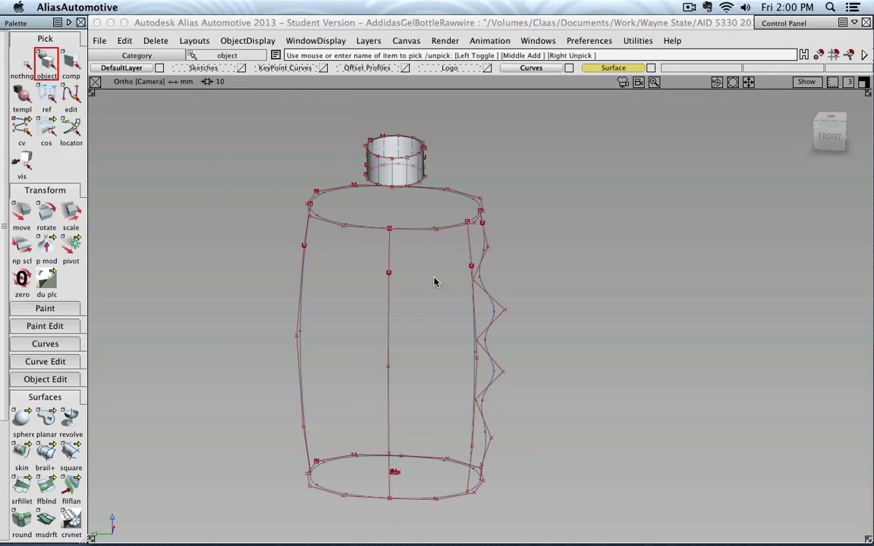
Hide the middle front profile and the front profile nearest the wavy grip.
left_click_drag(435, 282, 384, 304, "alt+shift")
left_click(379, 291)
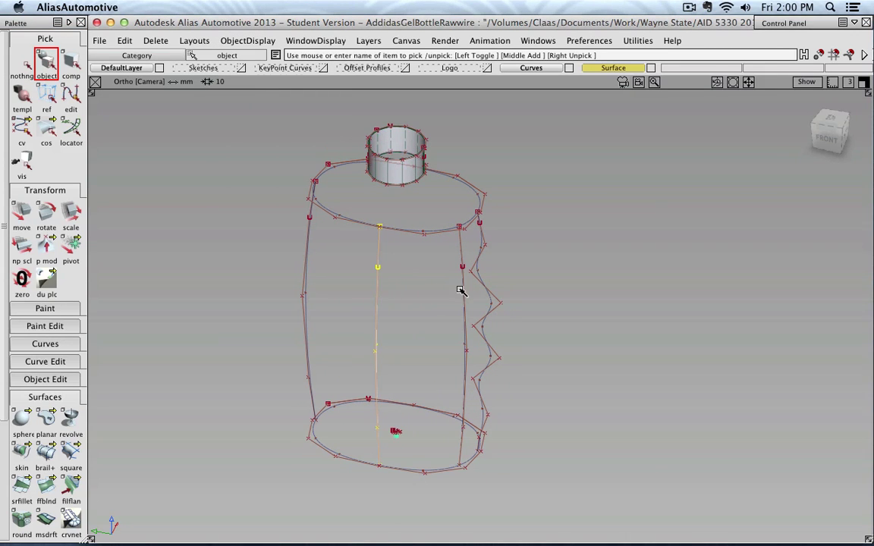
left_click(462, 258)
left_click(241, 40)
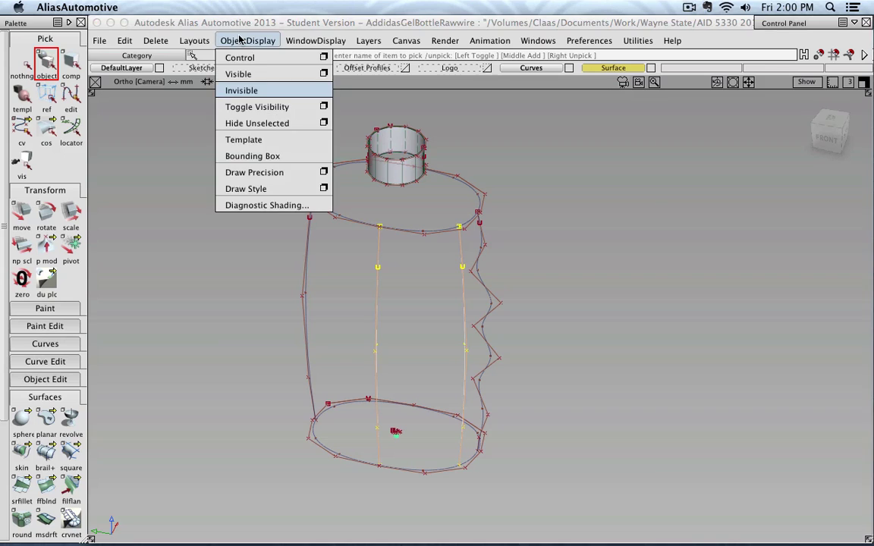
left_click(242, 90)
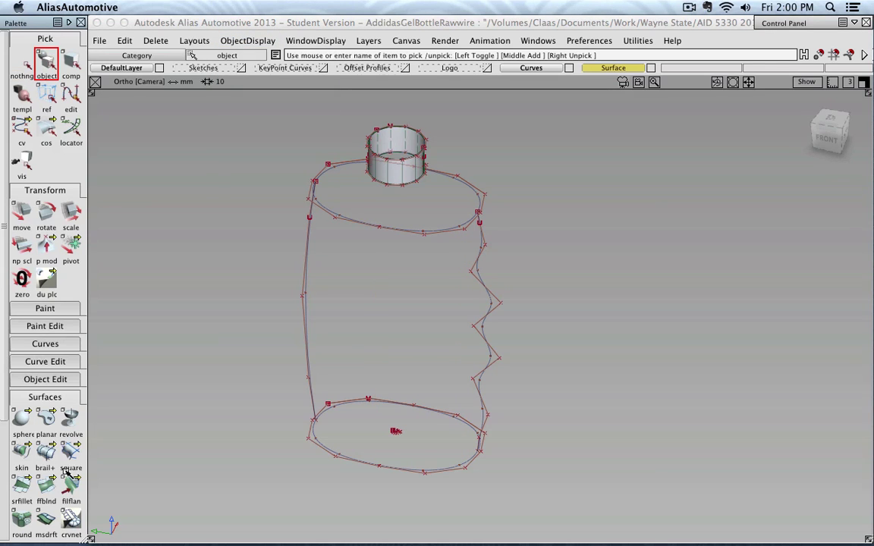
Build the bottle body with Birail set to 1 generation, using the smooth edge profile, upper outline as primary rail and lower outline as secondary.
double_click(46, 452)
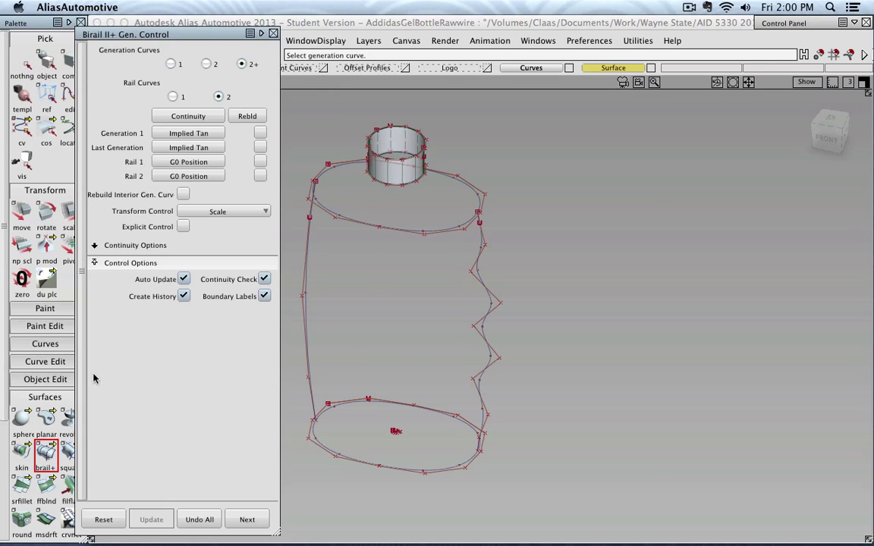
left_click(172, 63)
left_click(308, 240)
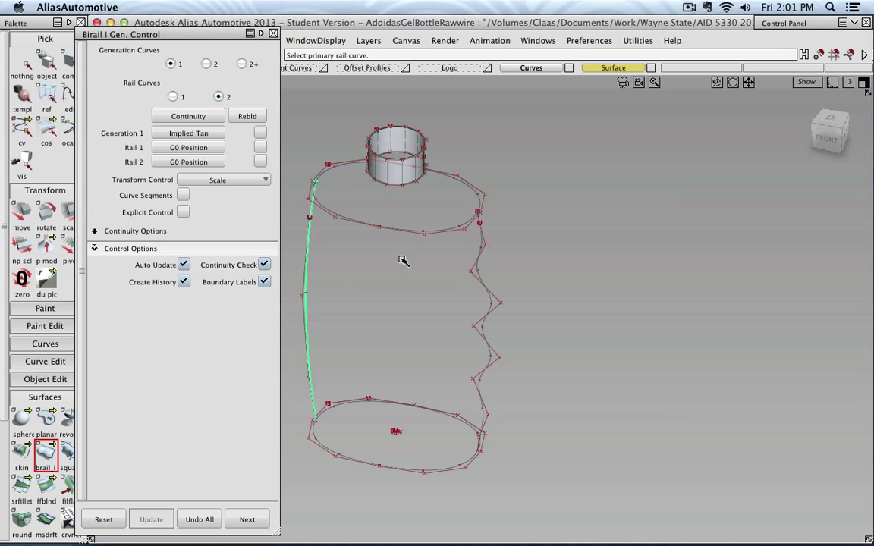
left_click(398, 230)
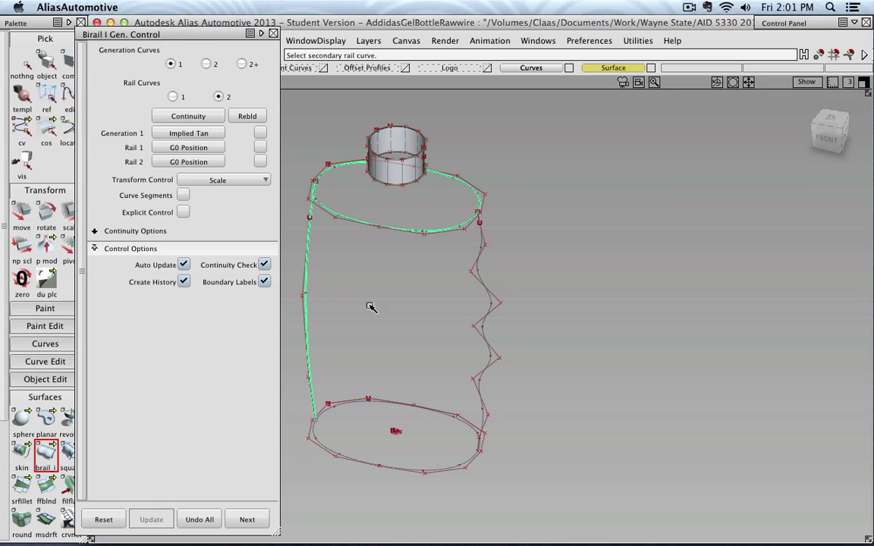
left_click(430, 470)
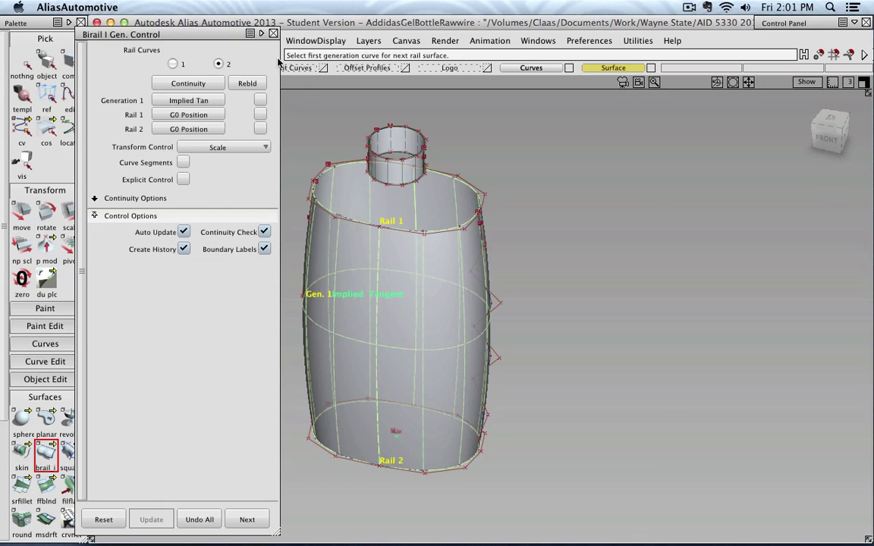
left_click_drag(480, 347, 632, 346, "alt+shift")
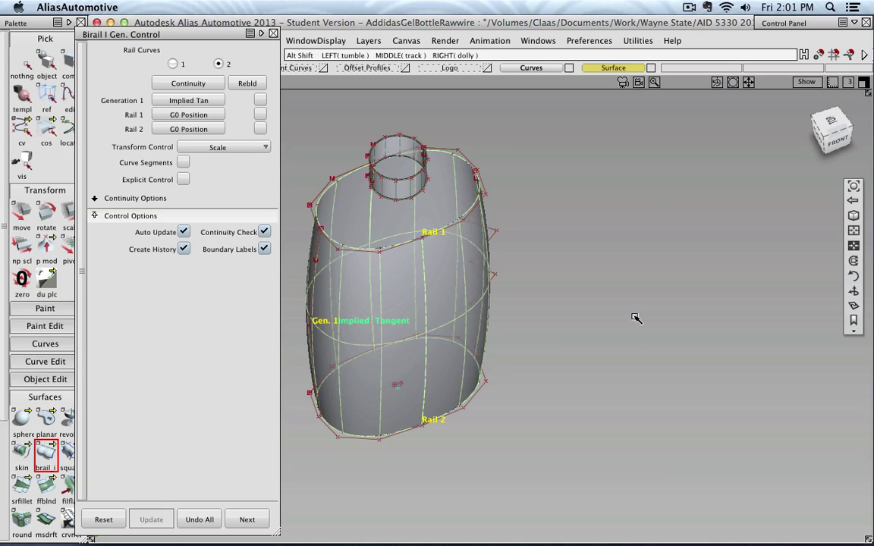
left_click_drag(689, 317, 362, 242, "alt+shift")
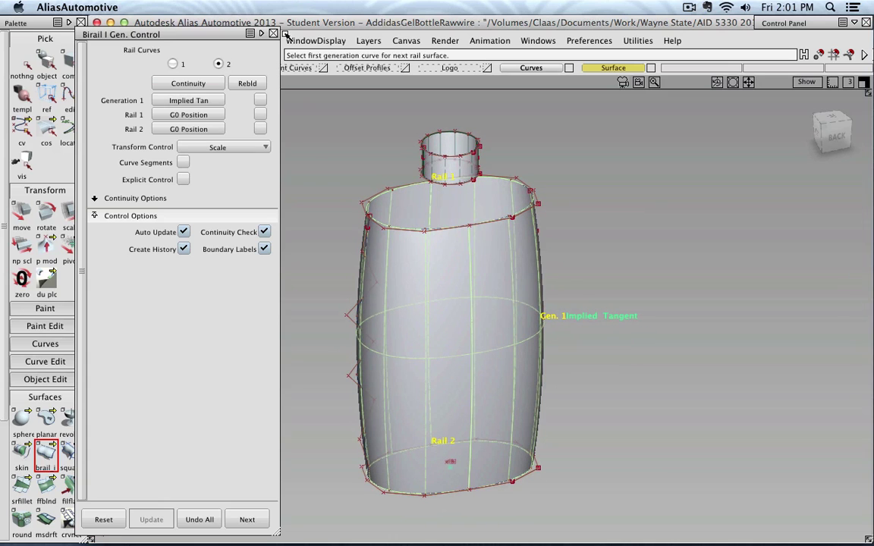
left_click(273, 34)
left_click(25, 69)
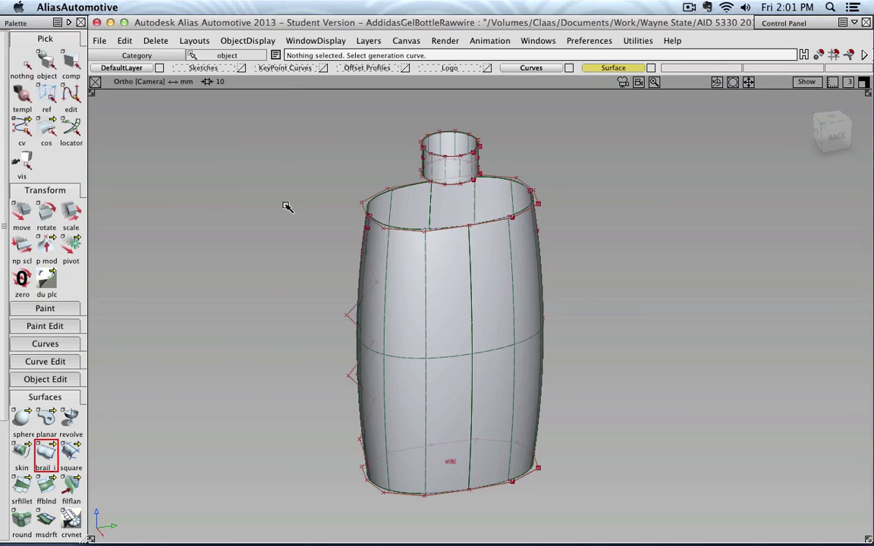
Pick the one-generation bottle body surface and assign it to the Surface layer.
left_click_drag(580, 289, 562, 300, "alt+shift")
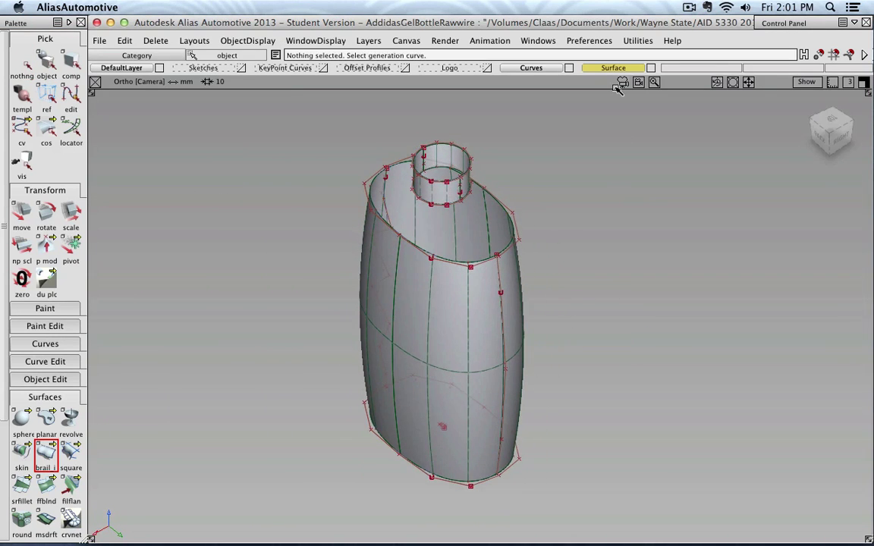
left_click(613, 67)
left_click(603, 115)
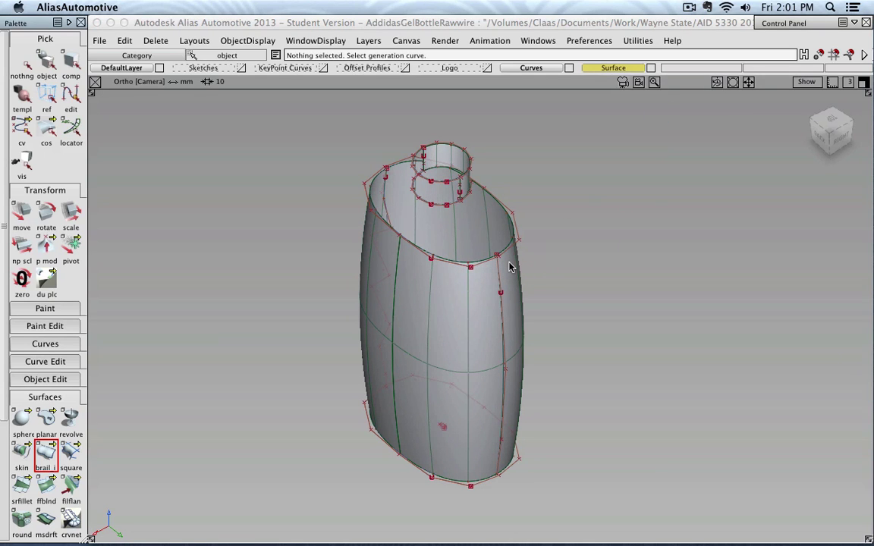
left_click_drag(482, 230, 541, 123, "alt+shift")
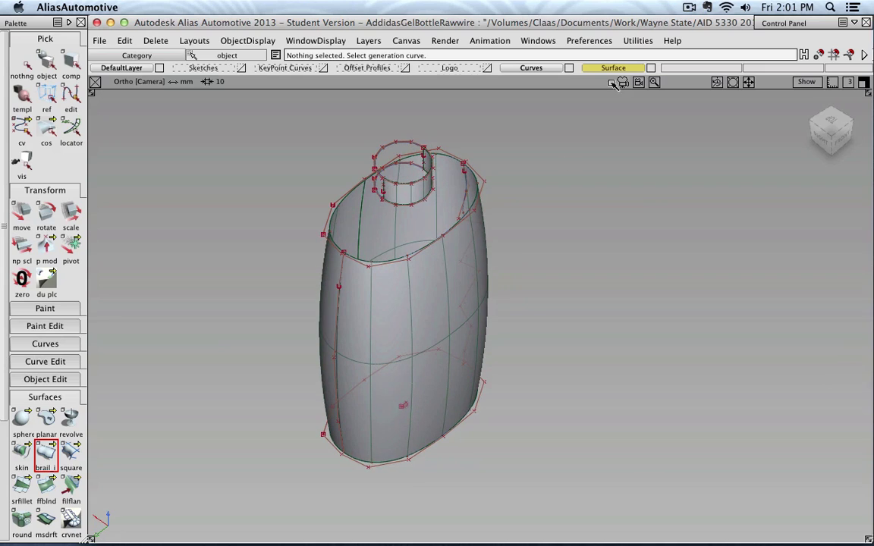
left_click(613, 68)
left_click(336, 213)
left_click(46, 62)
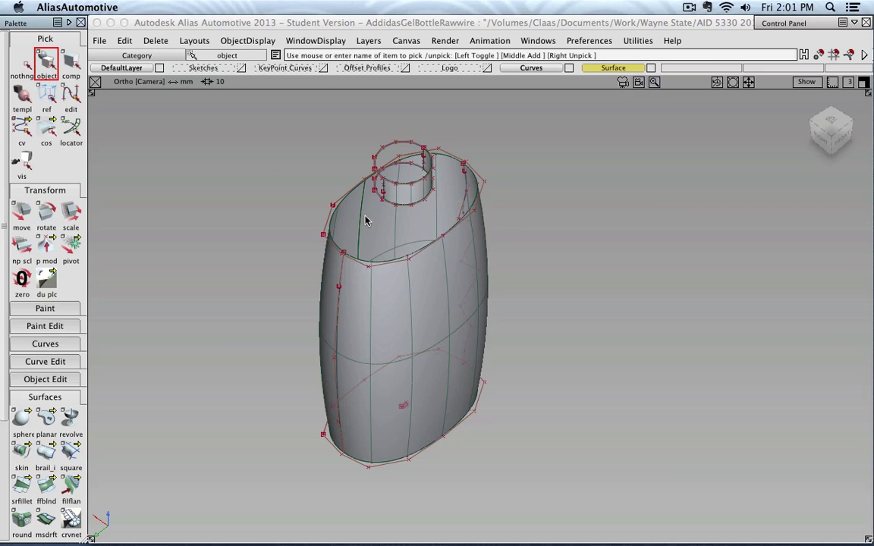
left_click(366, 220)
right_click_drag(613, 68, 618, 137)
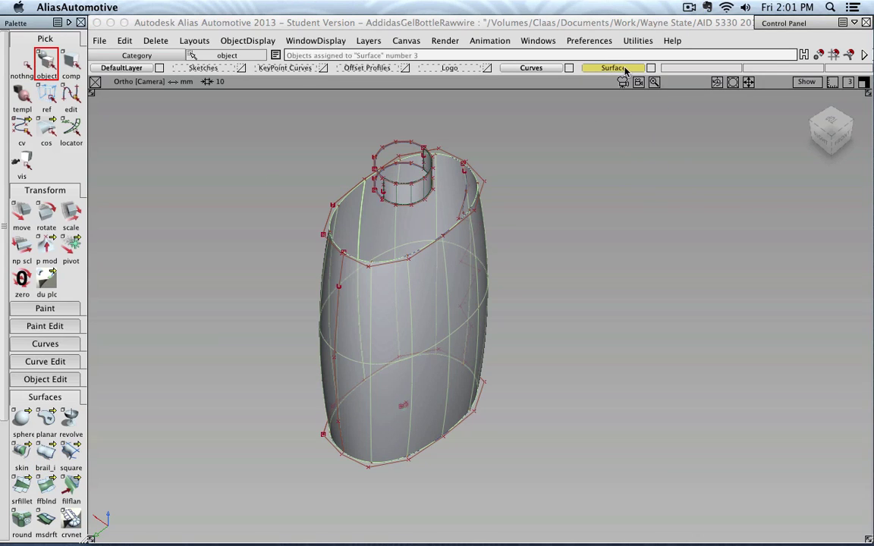
Duplicate the four vertical surface curves across the front of the bottle body as separate curves.
mouse_move(537, 216)
left_mouse_down("alt+shift")
mouse_move(361, 195)
mouse_move(410, 228)
mouse_move(419, 252)
mouse_move(542, 262)
mouse_move(600, 301)
left_mouse_up("alt+shift")
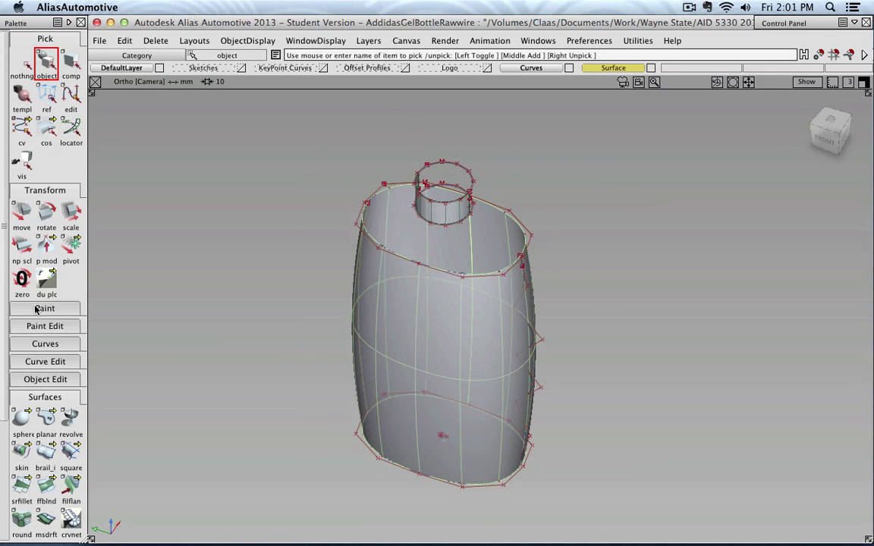
left_click(56, 401)
left_click(53, 347)
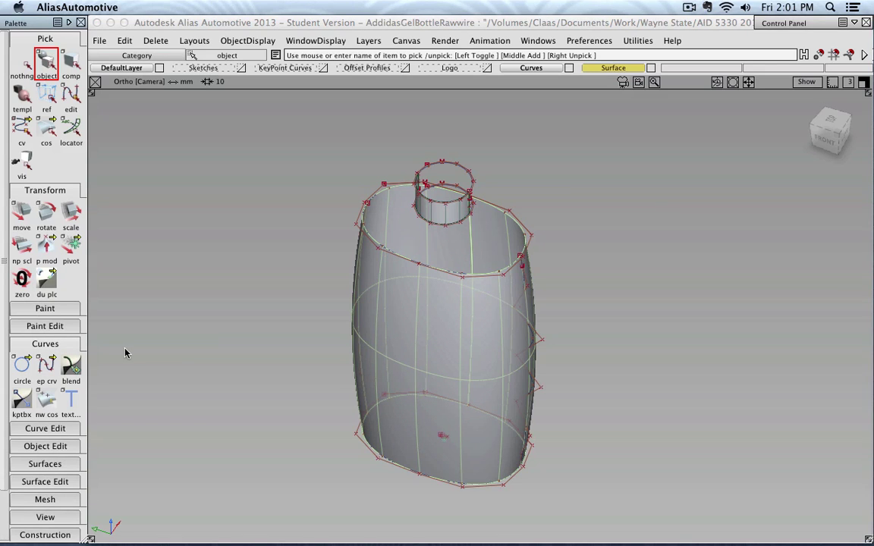
left_click(66, 429)
left_click(30, 409)
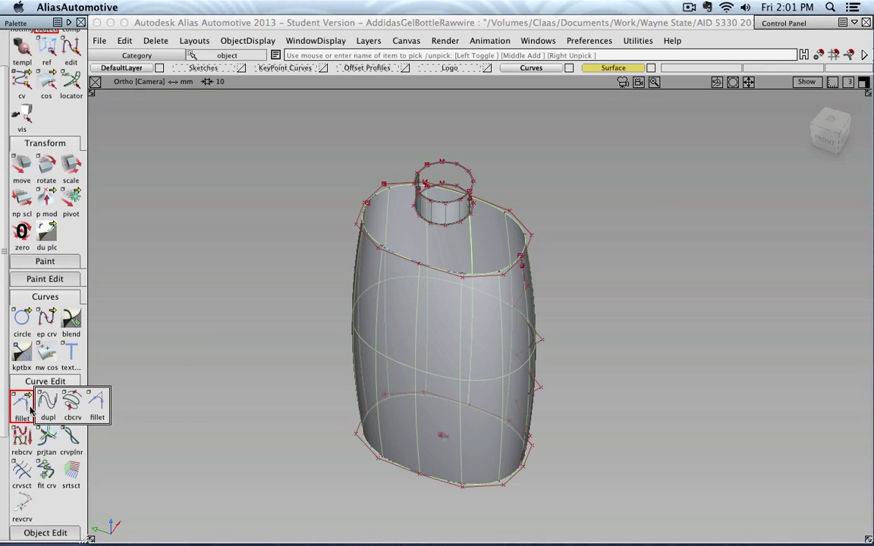
left_click_drag(30, 410, 47, 403)
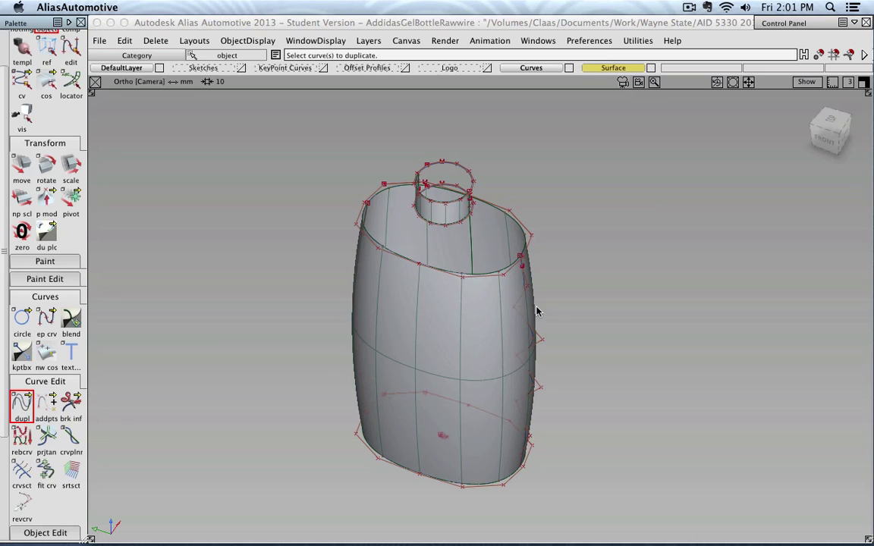
left_click(503, 339)
left_click(463, 322)
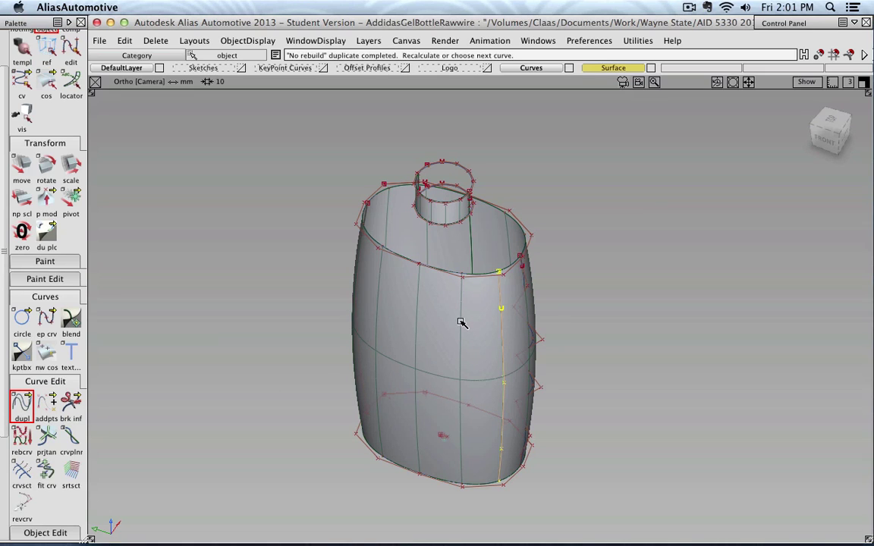
left_click(419, 322)
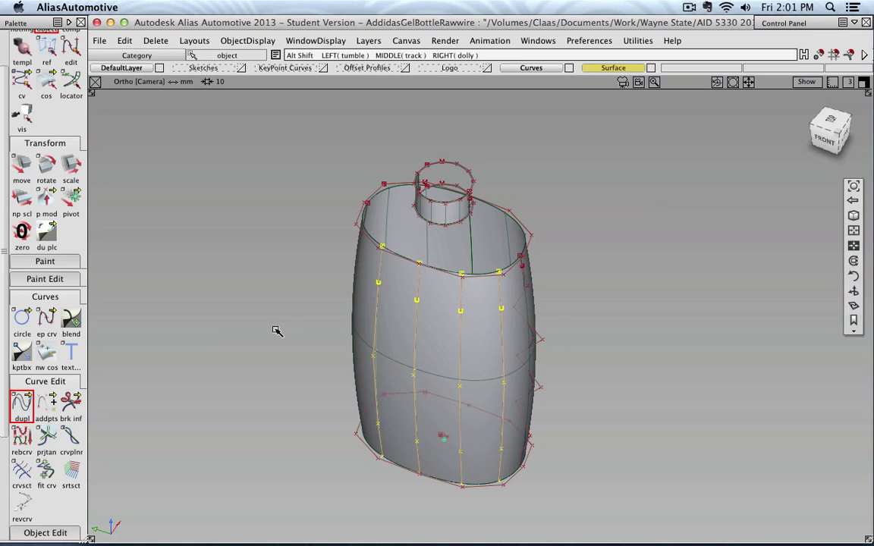
Duplicate the remaining vertical surface curve beside the smooth edge profile as a separate curve.
left_click_drag(277, 330, 554, 368, "alt+shift")
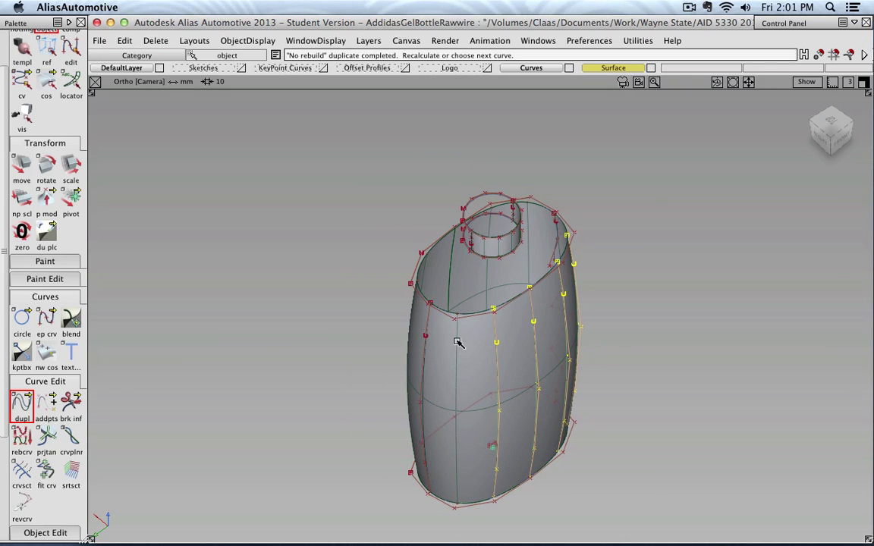
left_click_drag(691, 326, 387, 298, "alt+shift")
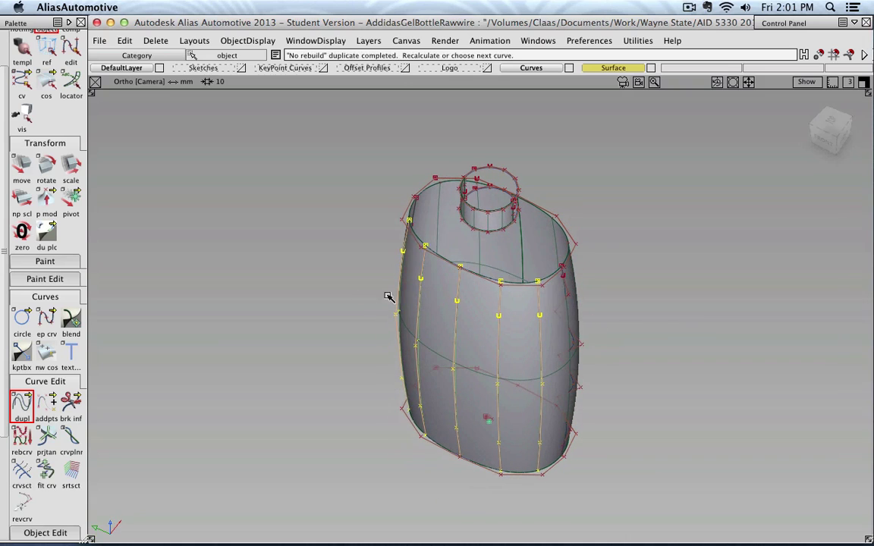
Deselect the duplicated curves and delete the one-generation bottle body surface.
left_click(54, 297)
left_click(57, 263)
left_click(53, 263)
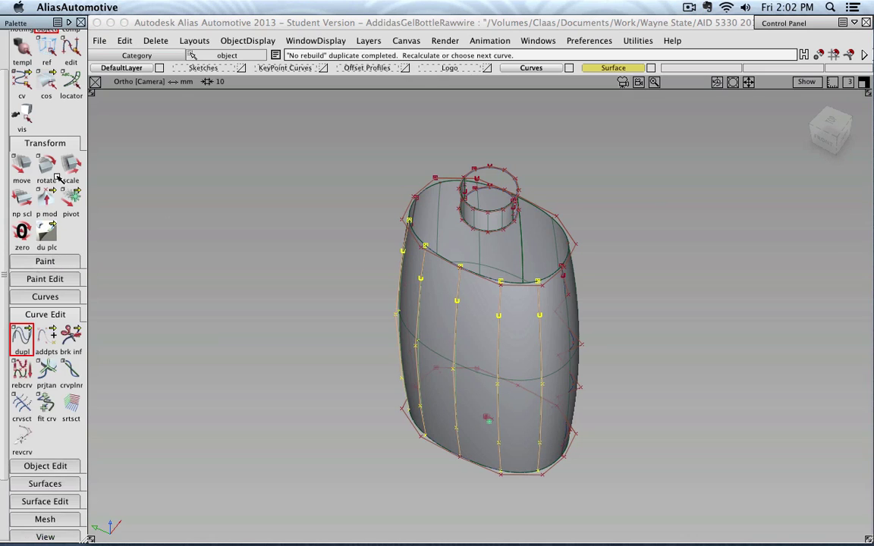
left_click(47, 141)
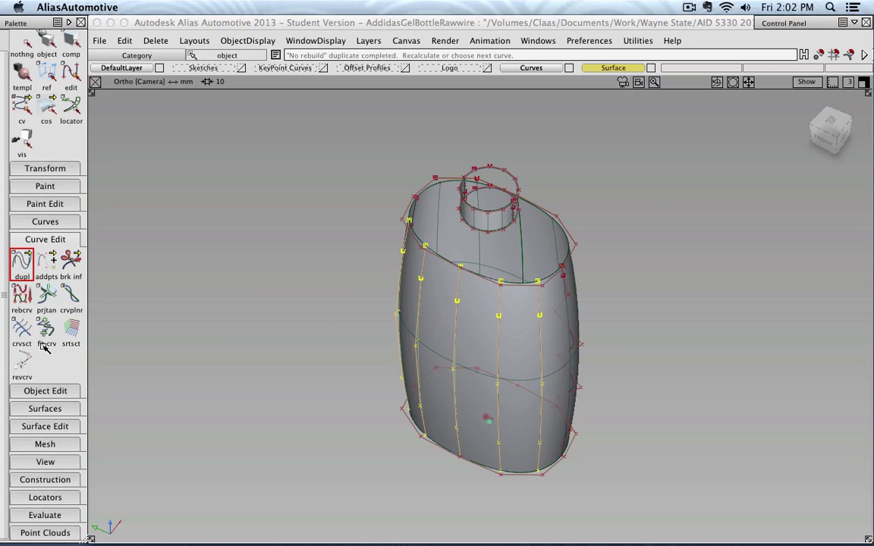
left_click(44, 240)
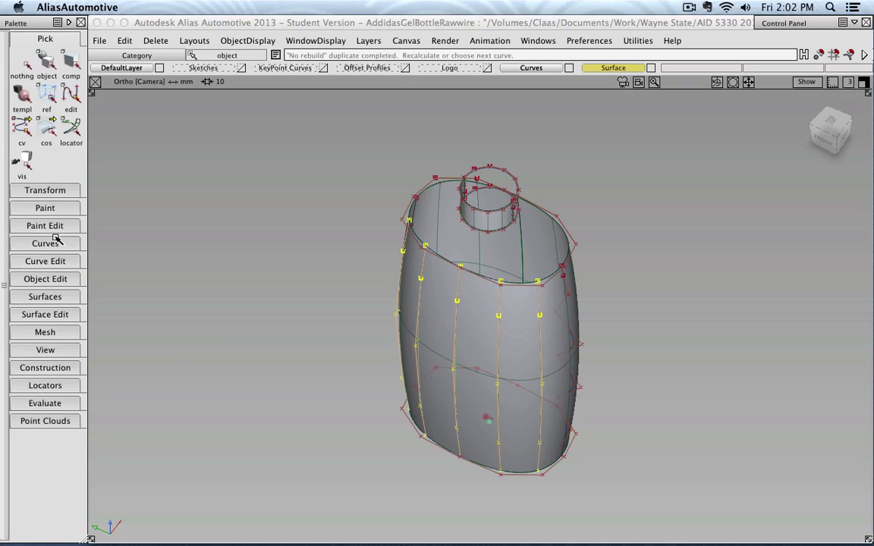
left_click(27, 65)
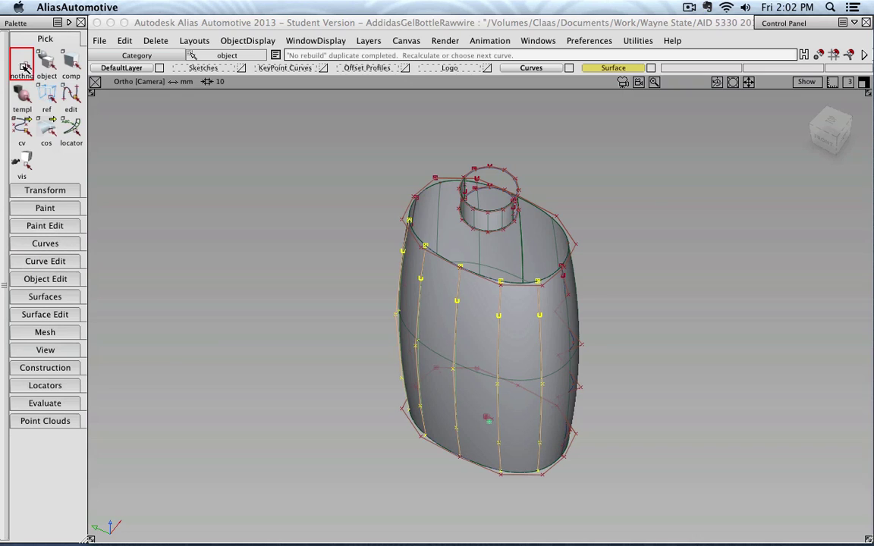
left_click(520, 336)
key("Delete")
left_click(383, 317)
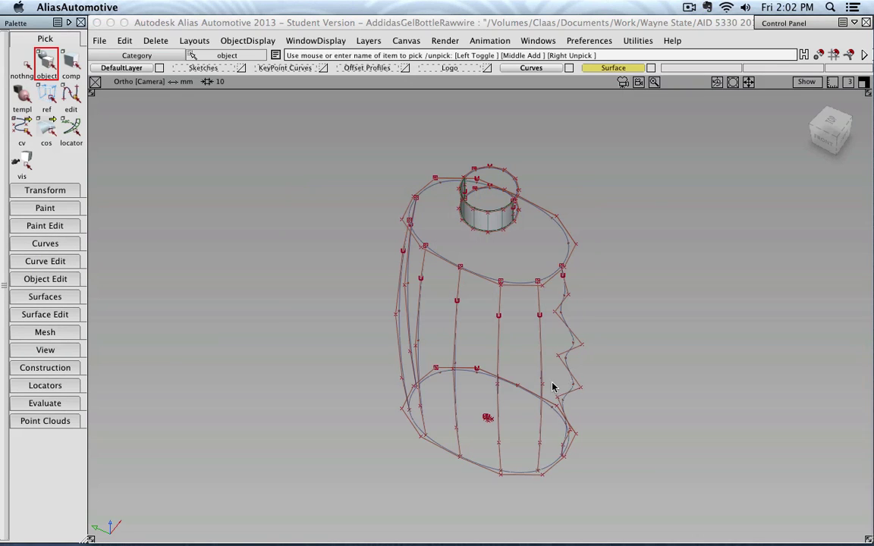
Build a front patch with Birail set to 2 generations, using the two extracted curves nearest the wavy grip and the upper and lower outlines as rails.
left_click_drag(557, 352, 622, 333, "alt+shift")
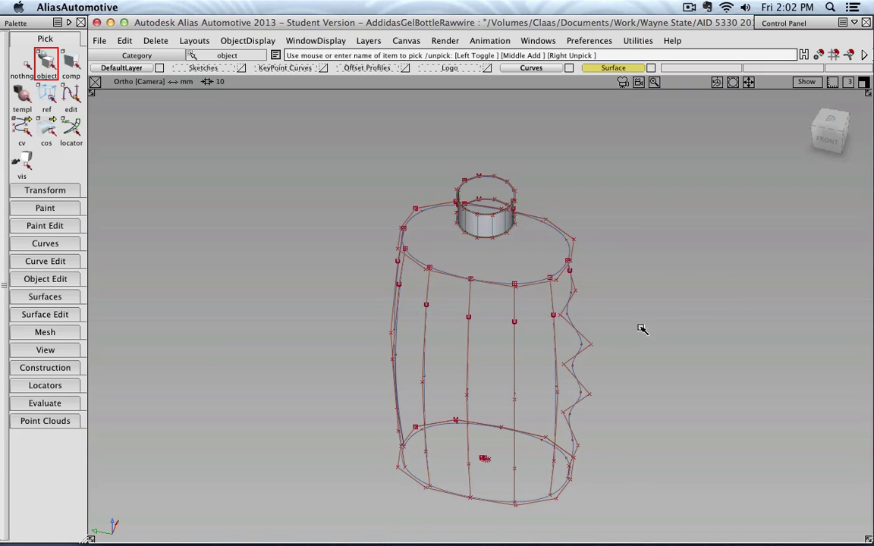
left_click_drag(681, 343, 624, 337, "alt+shift")
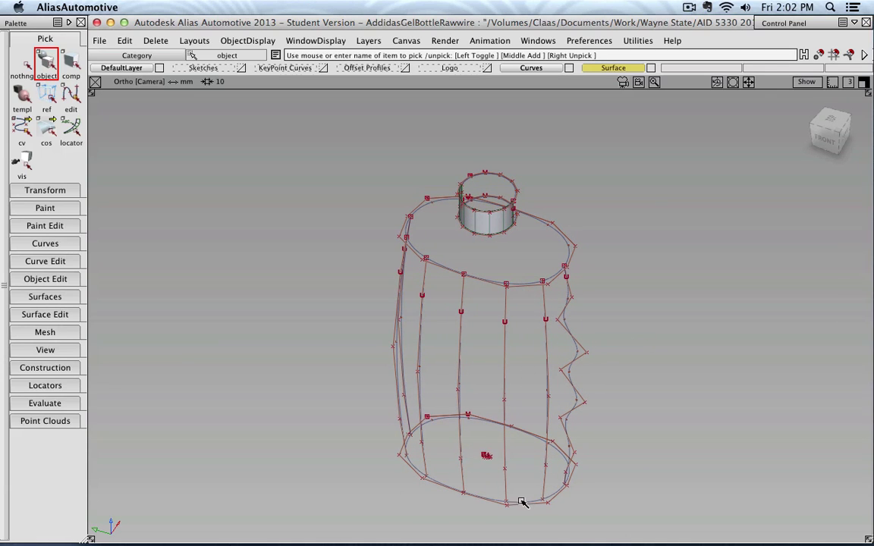
left_click(47, 297)
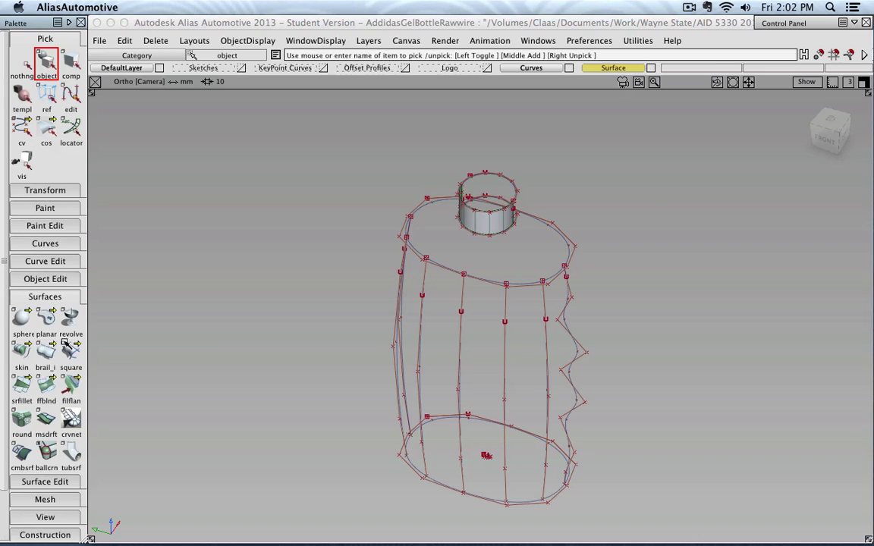
left_click(47, 352)
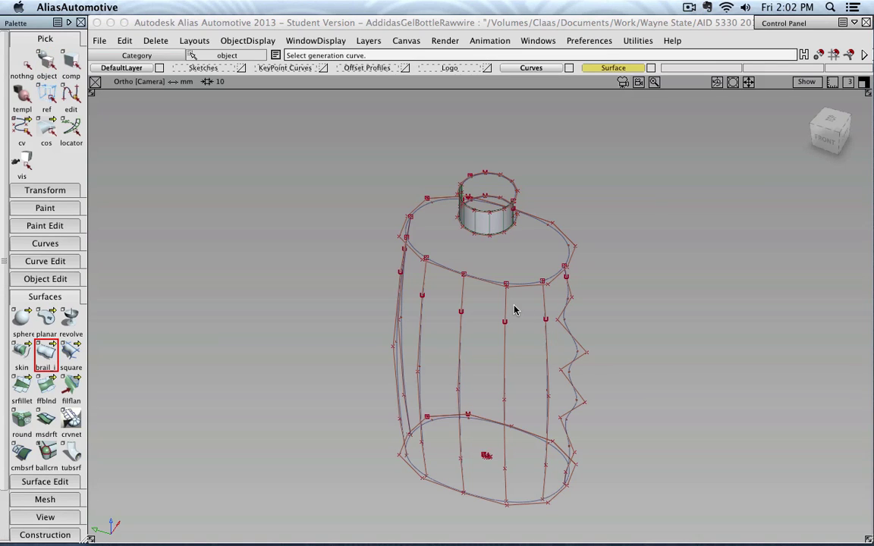
double_click(46, 349)
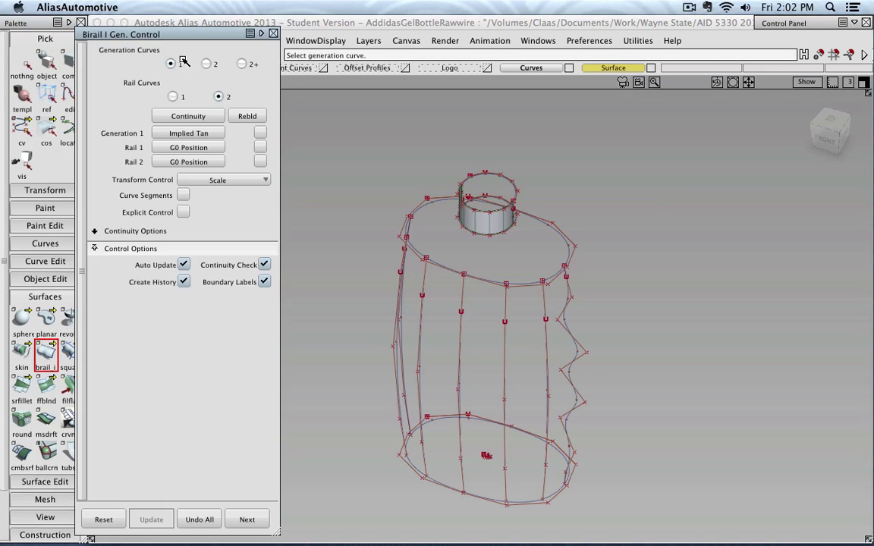
left_click(206, 64)
left_click(504, 306)
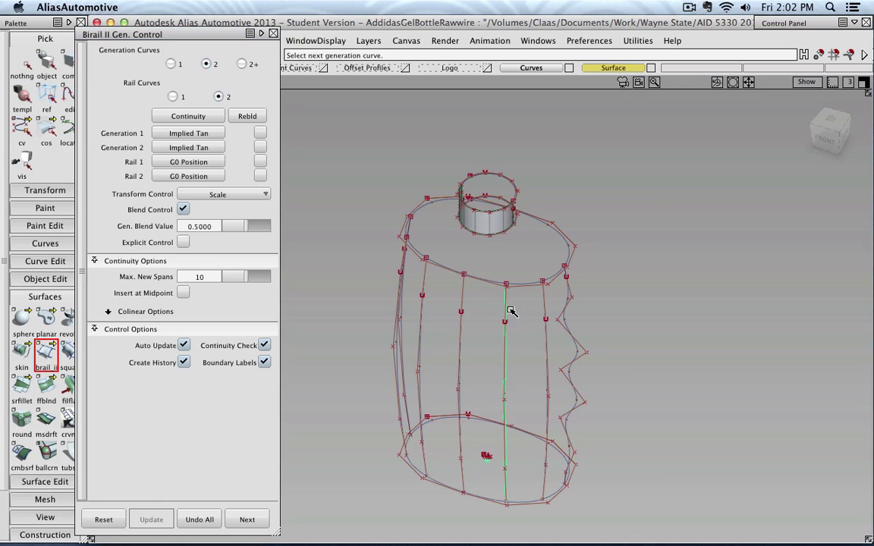
left_click(543, 303)
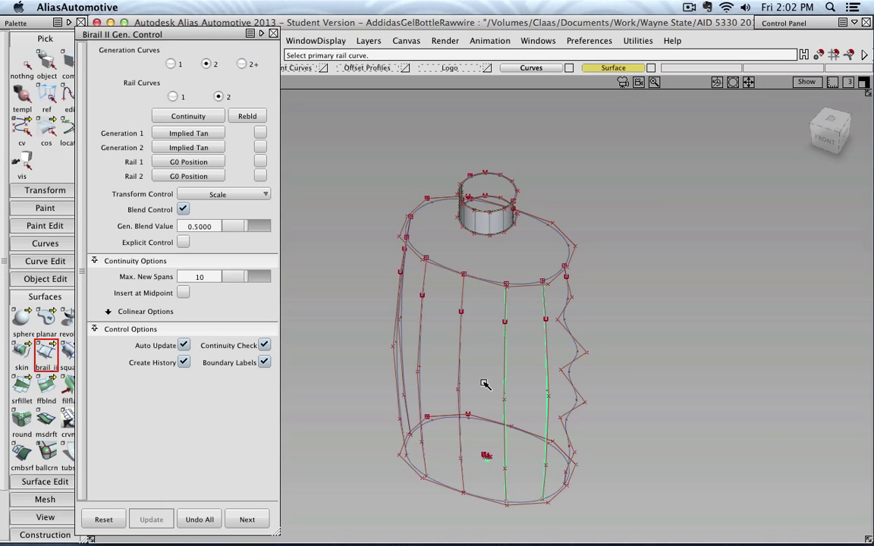
left_click(523, 287)
left_click(527, 499)
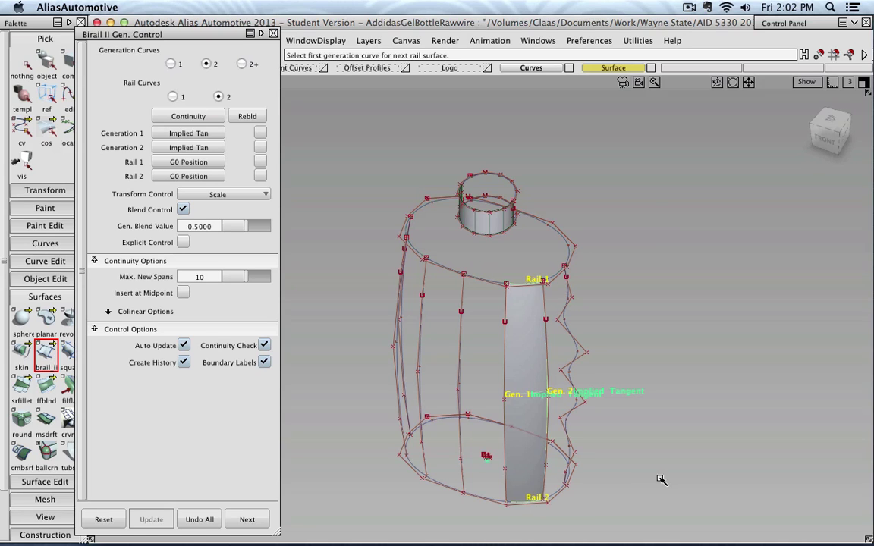
left_click(49, 75)
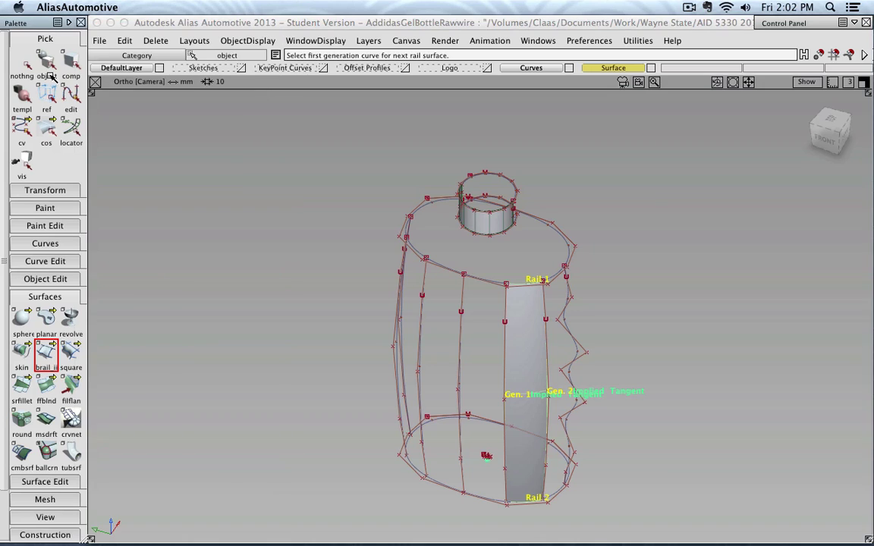
scroll(563, 394, "up", 3)
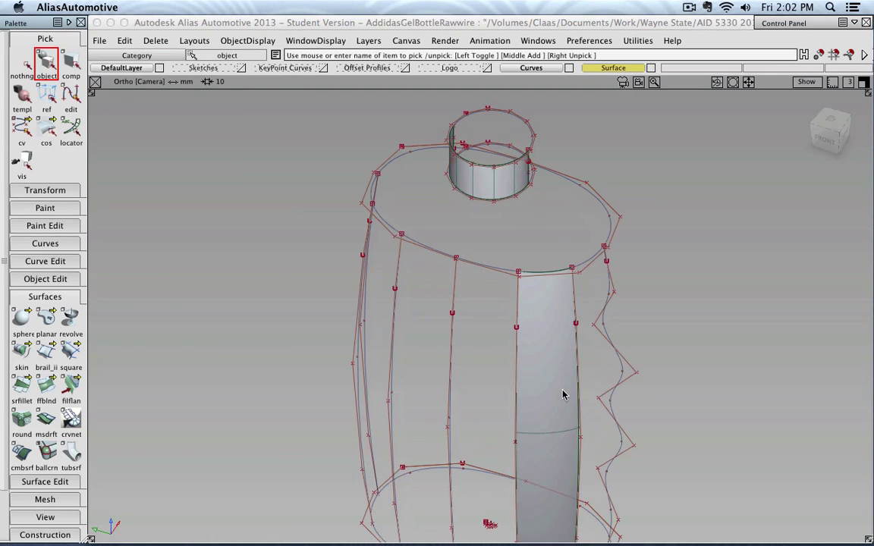
middle_click_drag(533, 368, 494, 357, "alt+shift")
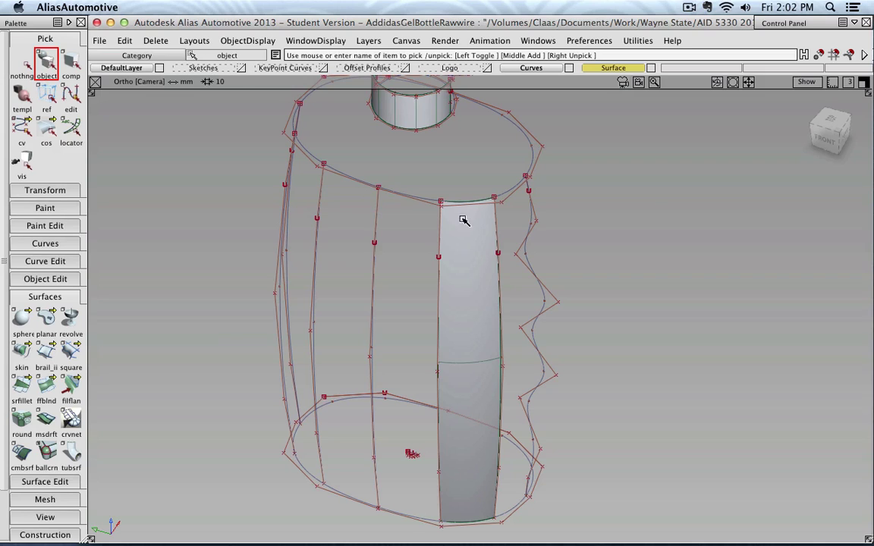
Increase the patch precision of the narrow front surface to display an extra vertical curve through its middle.
left_click(55, 297)
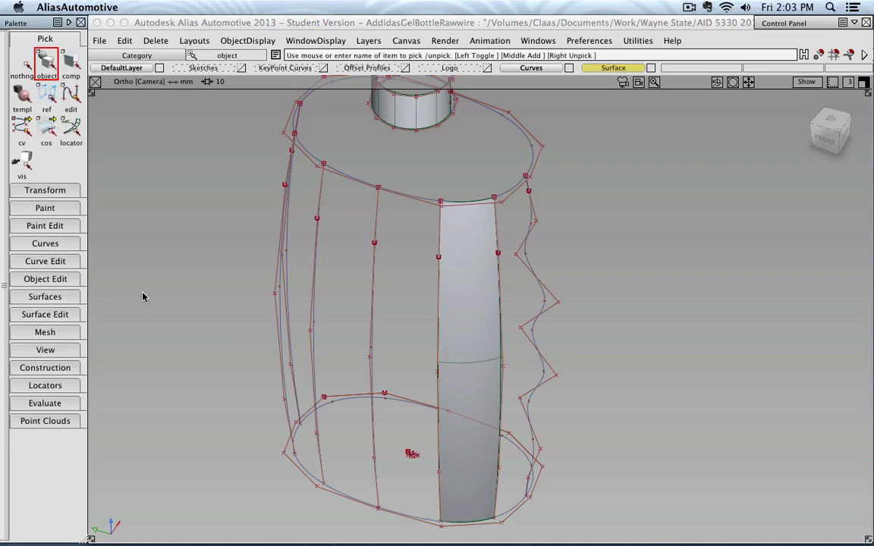
left_click(53, 279)
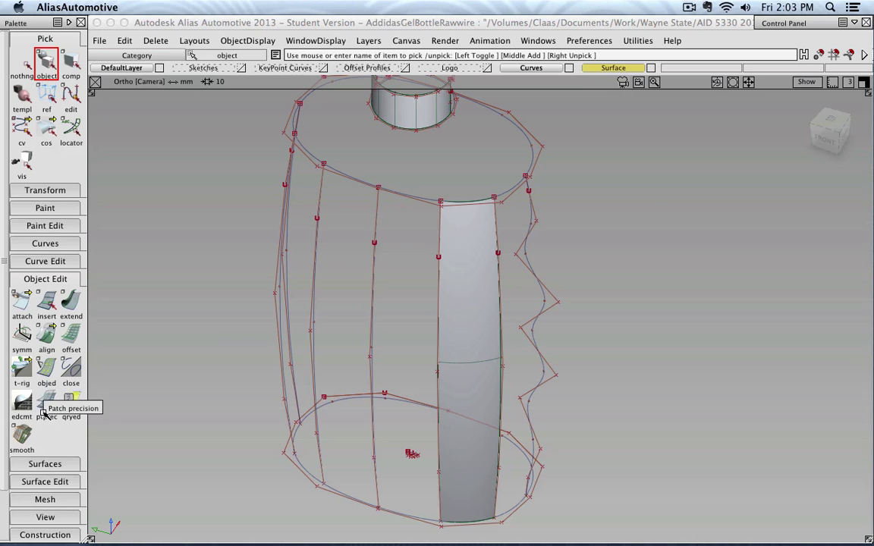
left_click(44, 407)
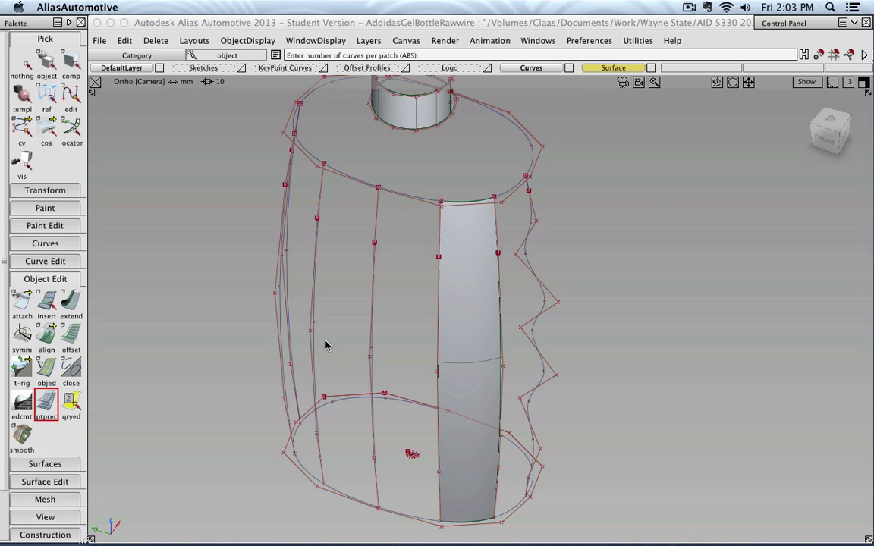
left_click(476, 261)
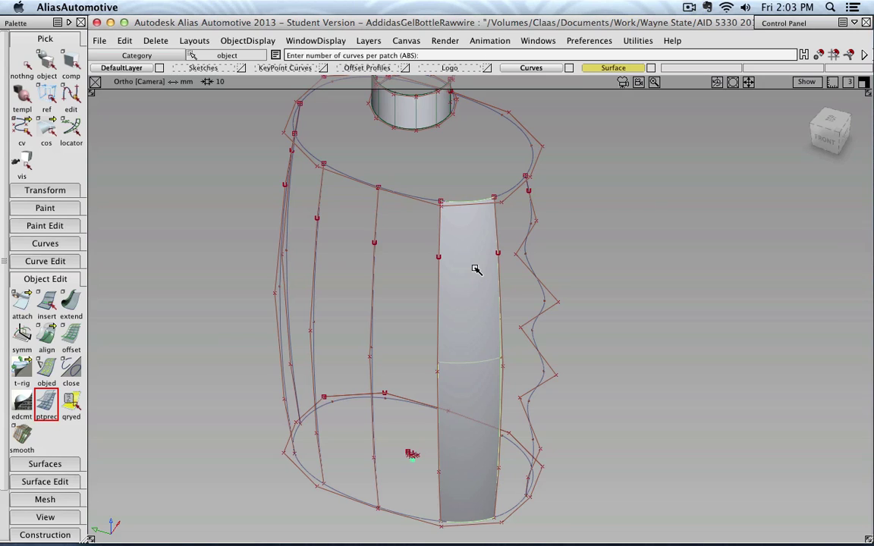
left_click(476, 270)
left_click(56, 278)
Deselect the narrow front surface and duplicate its middle vertical surface curve as a separate curve.
left_click(51, 244)
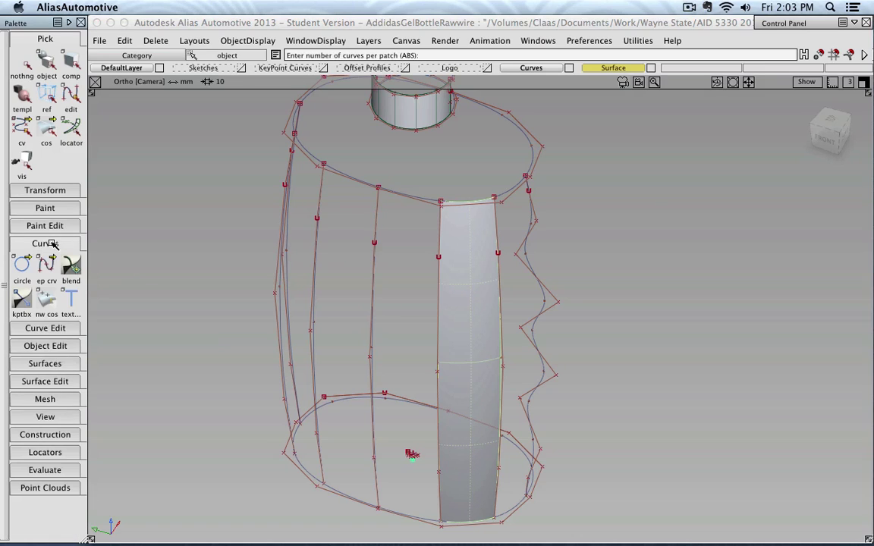
left_click(54, 328)
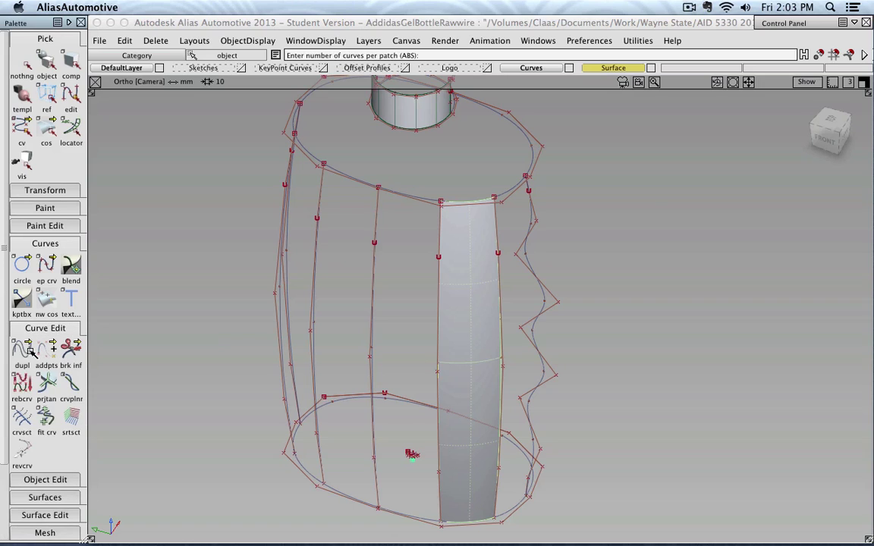
left_click(22, 62)
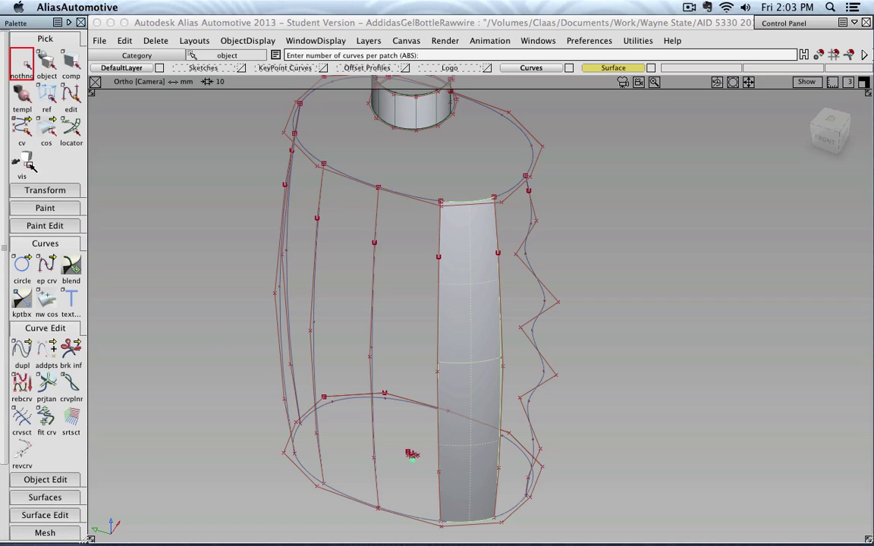
left_click(23, 357)
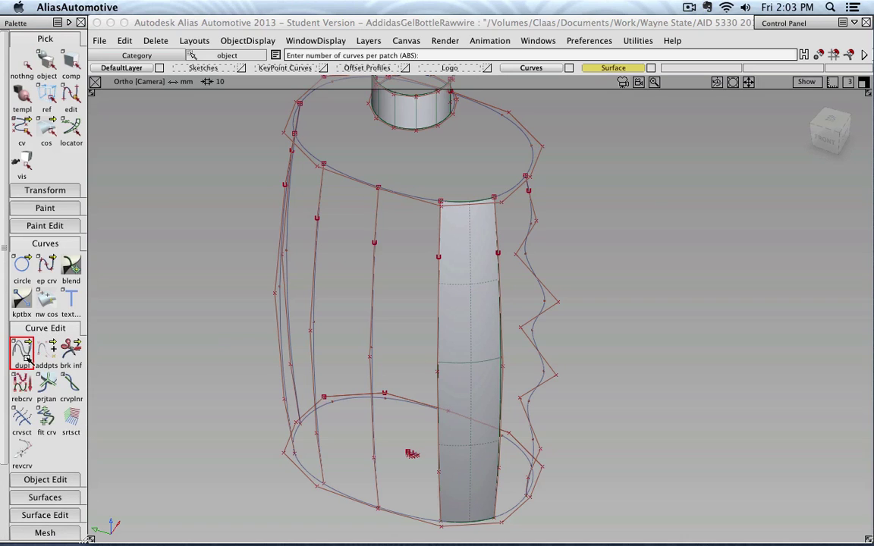
left_click(471, 255)
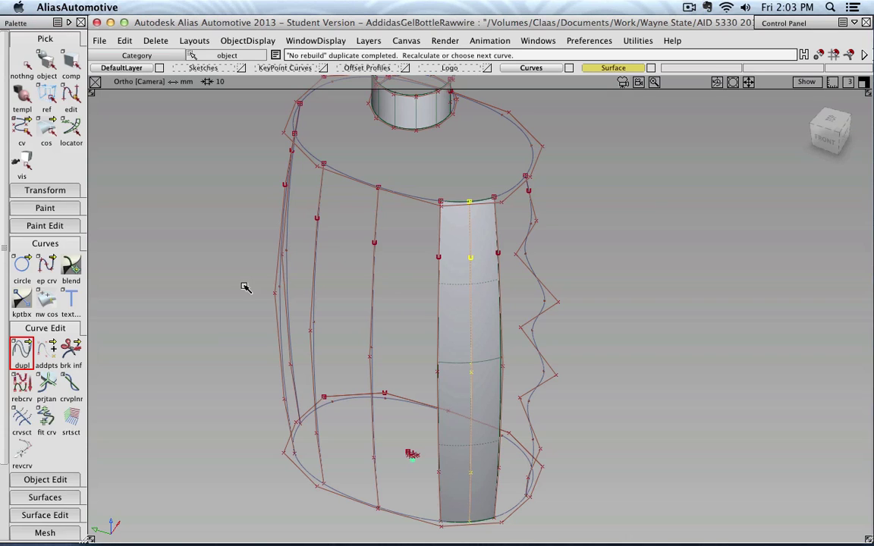
Deselect the new middle curve and delete the narrow two-generation surface.
left_click(25, 67)
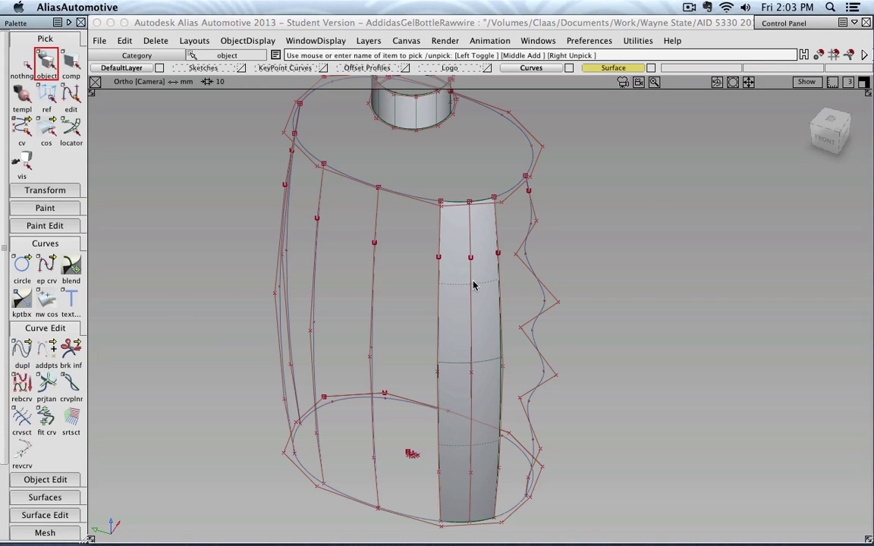
left_click(464, 302)
key("Delete")
left_click(383, 316)
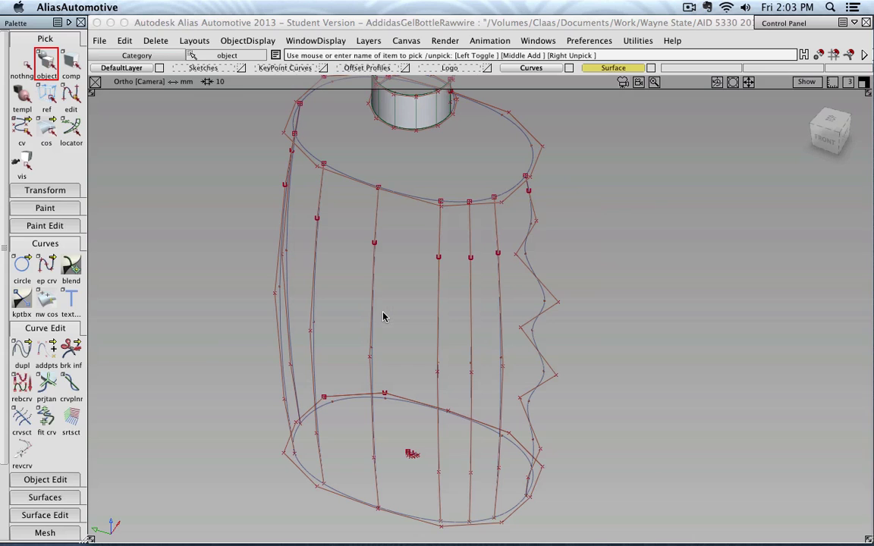
left_click_drag(384, 317, 436, 322, "alt+shift")
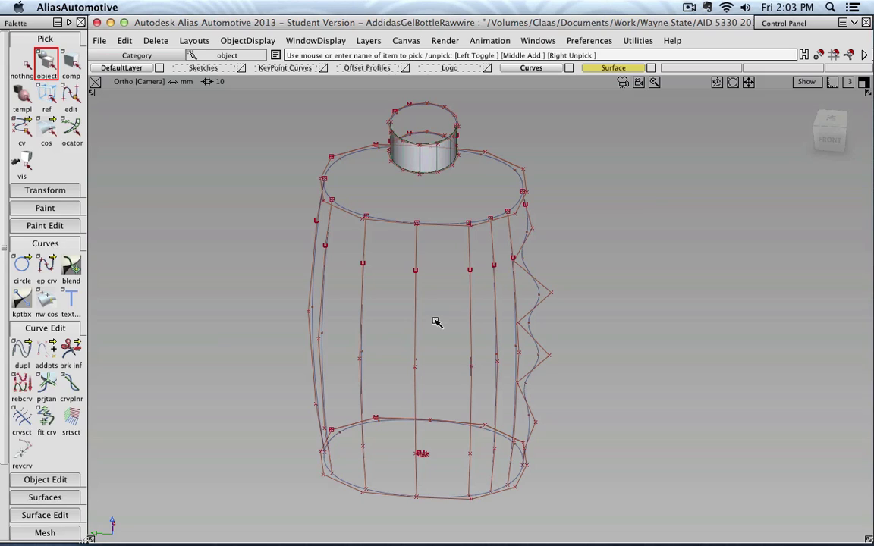